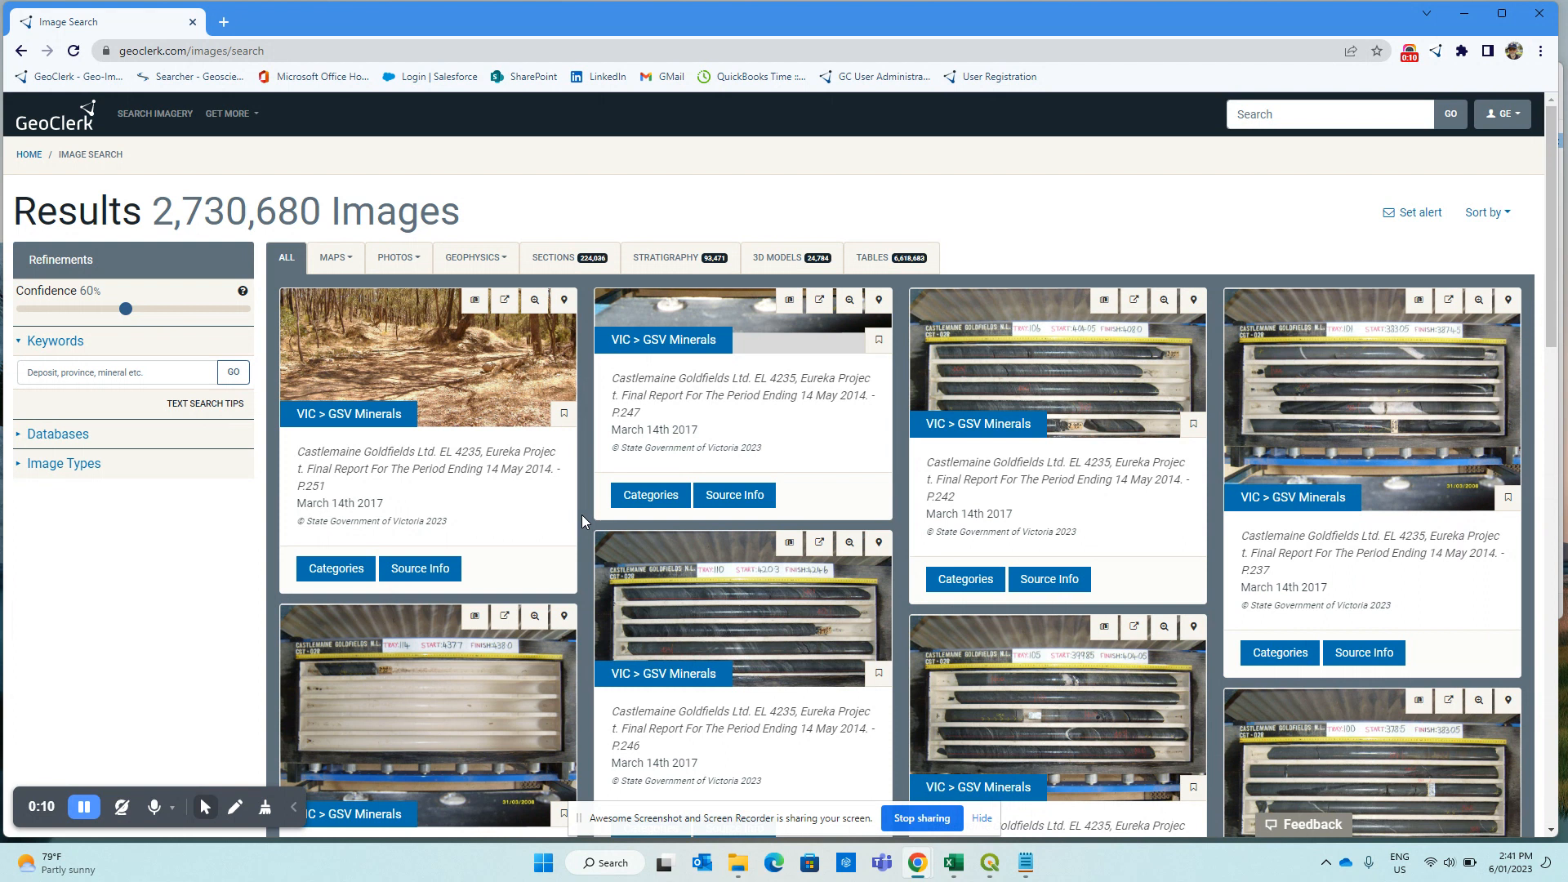
# Check GeoClerk's spatial search, then open the GeoVic (VIC) map site in a new tab.
pyautogui.click(1438, 55)
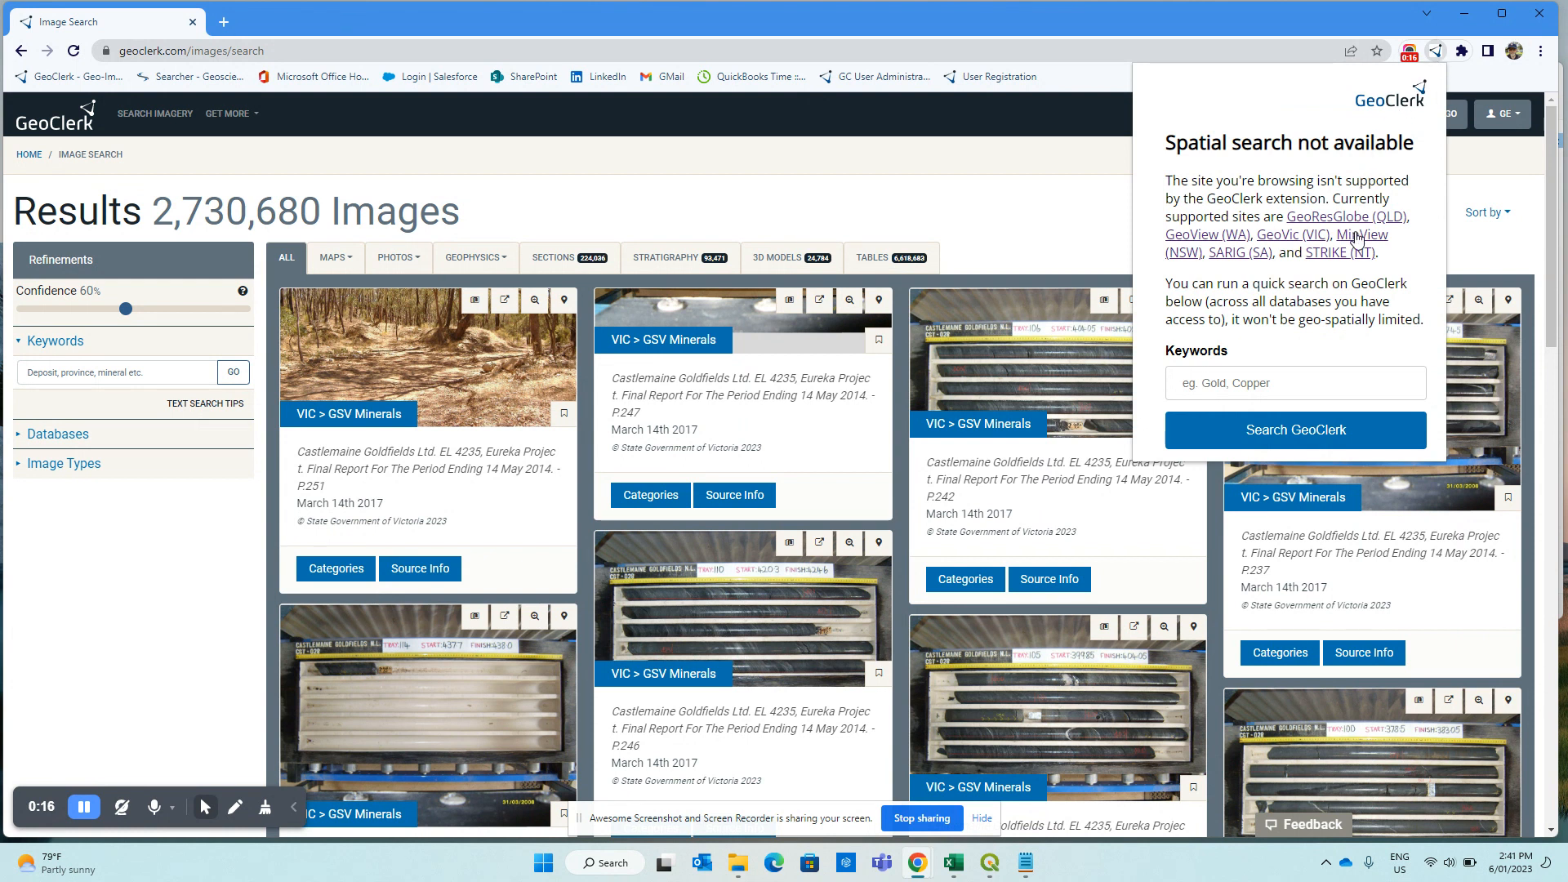
pyautogui.click(1304, 240)
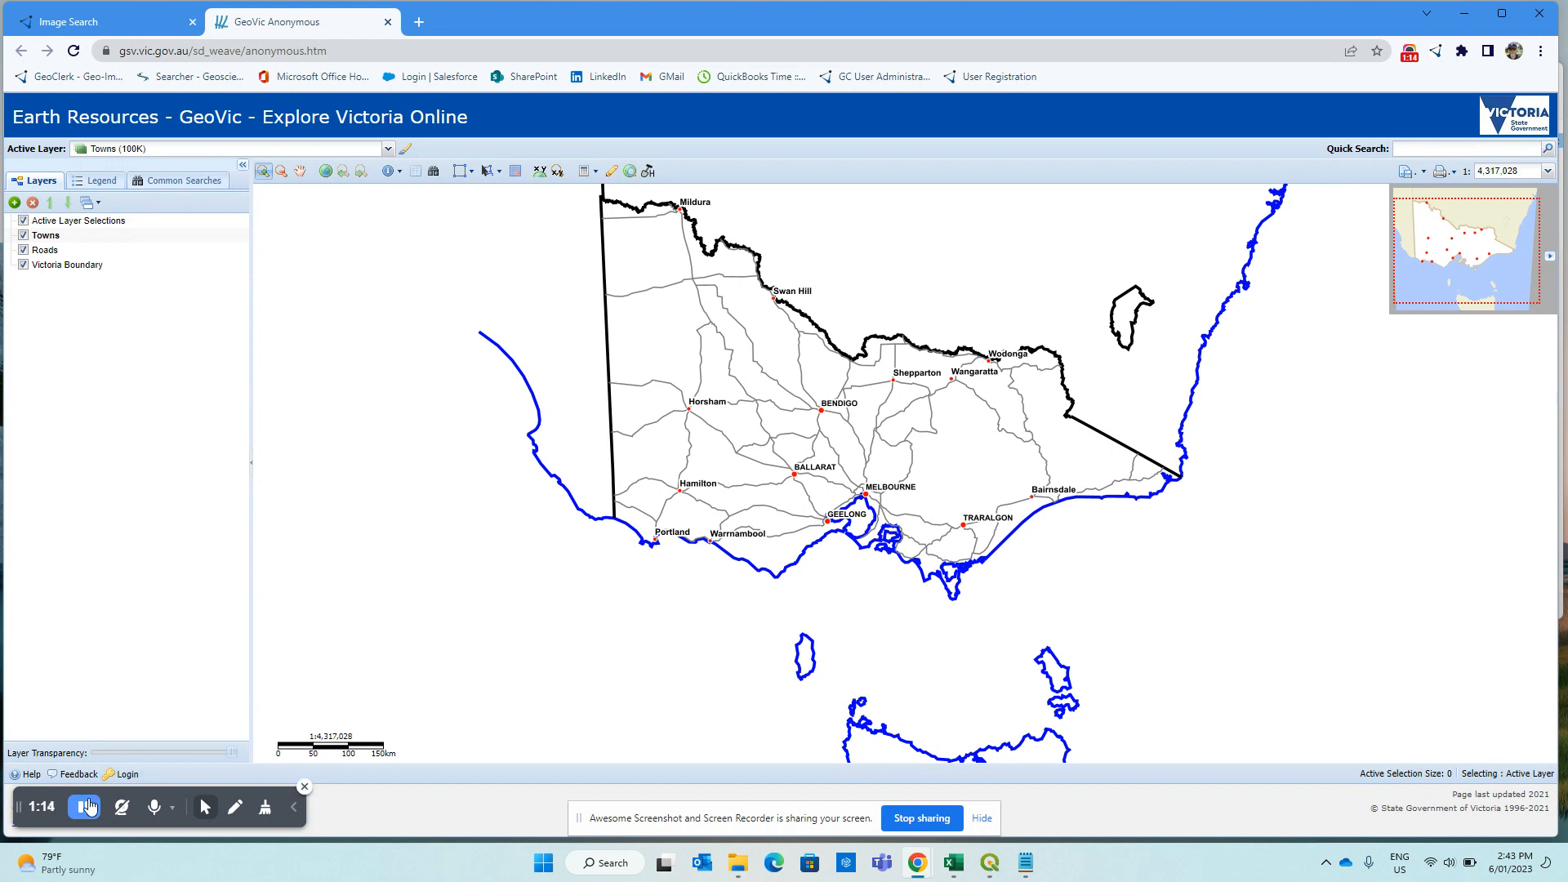
# Add the Tenements > Minerals > Current Mineral Exploration Licences layer and zoom into central Victoria.
pyautogui.click(14, 202)
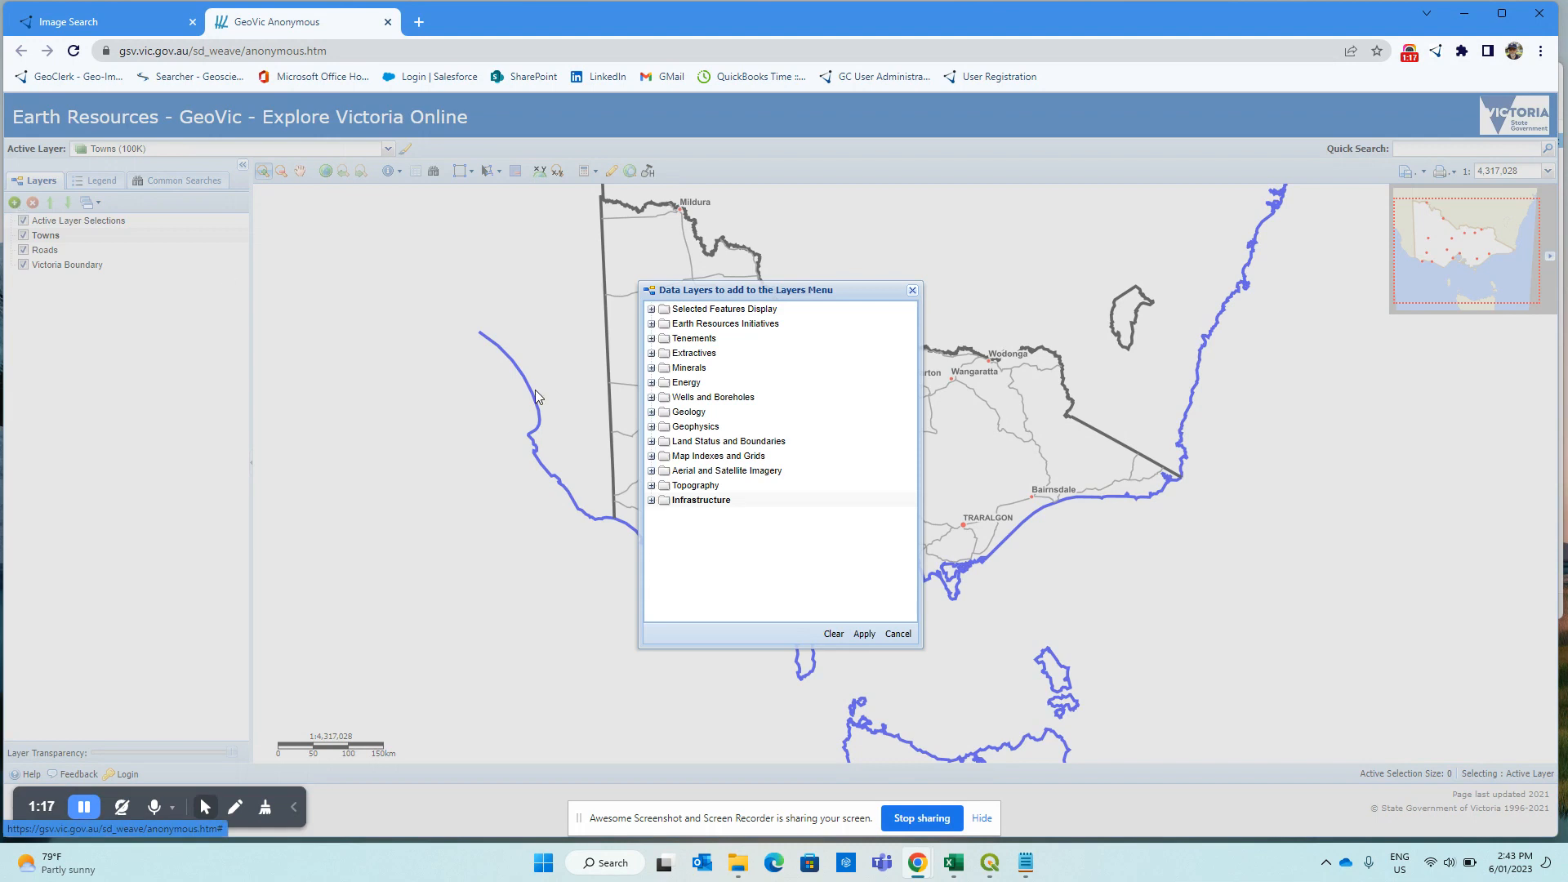
pyautogui.click(651, 338)
pyautogui.click(664, 367)
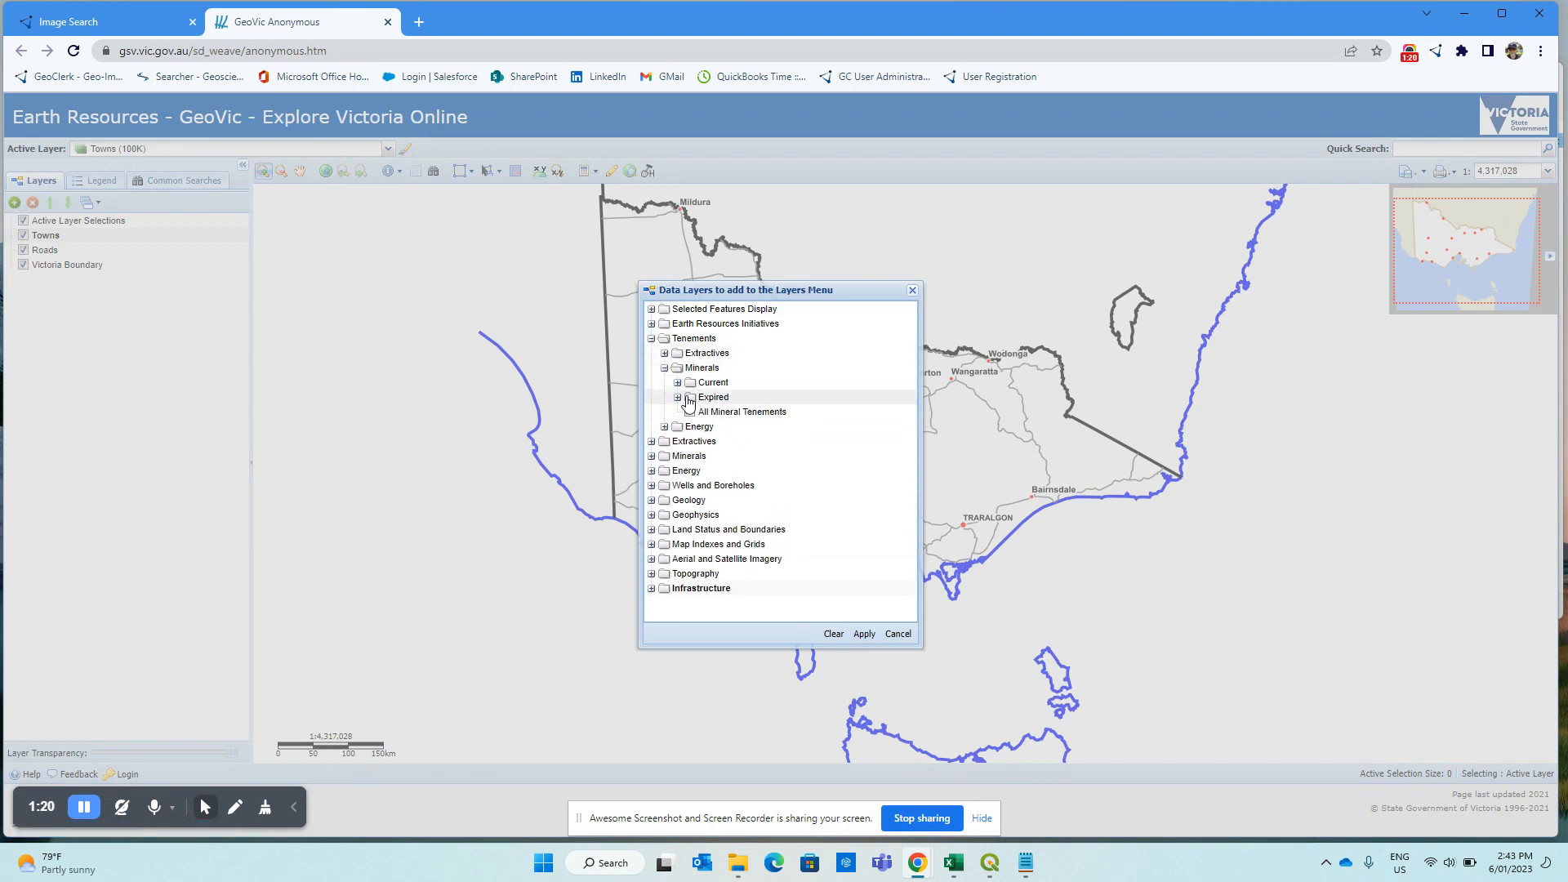
pyautogui.click(677, 382)
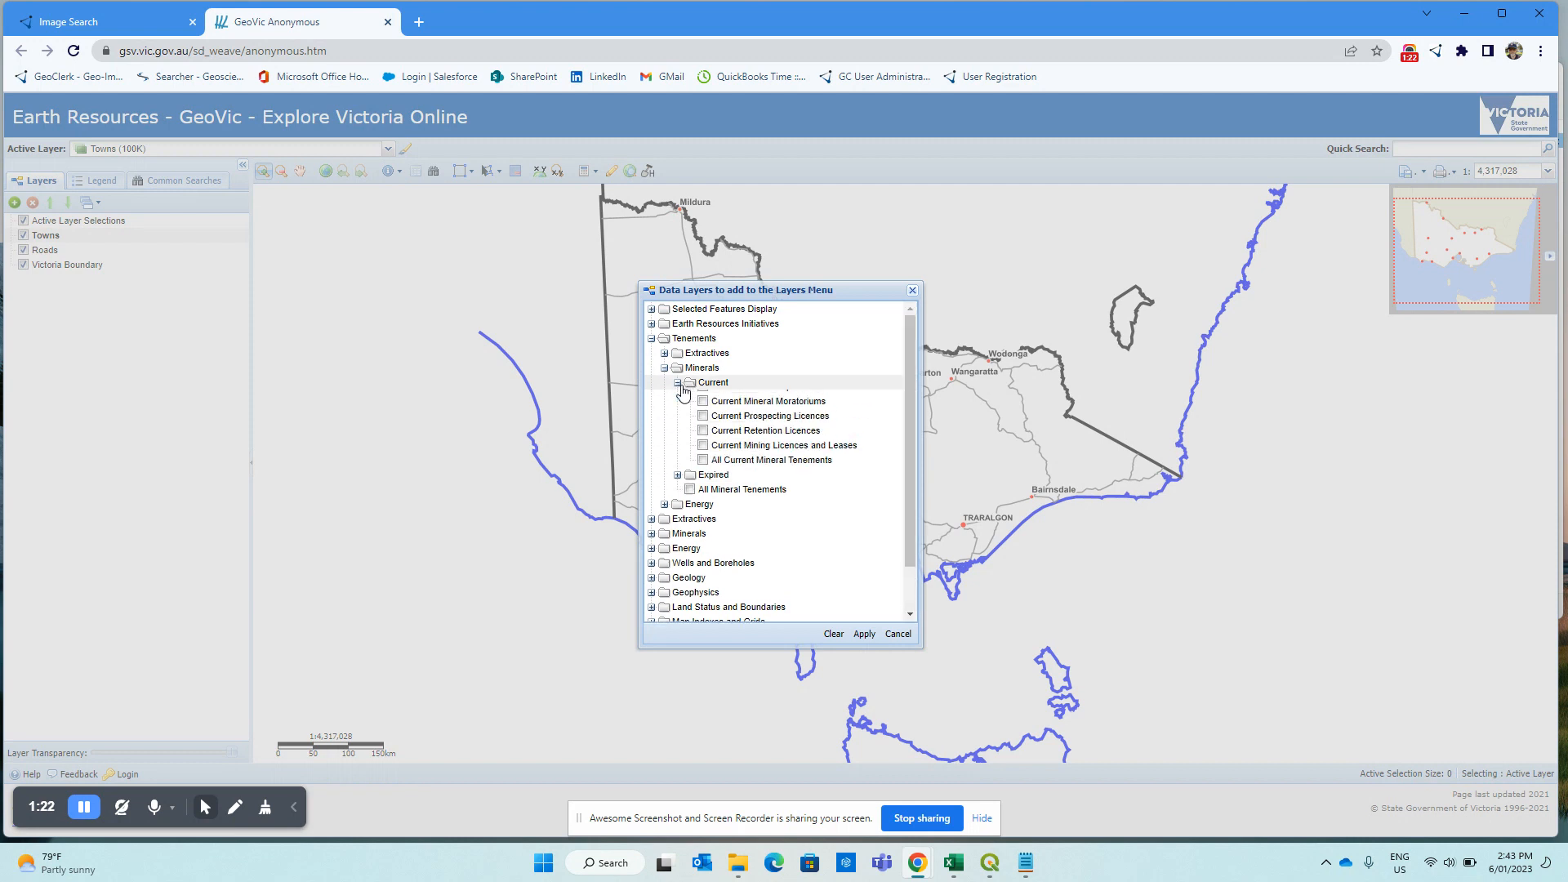
pyautogui.click(702, 398)
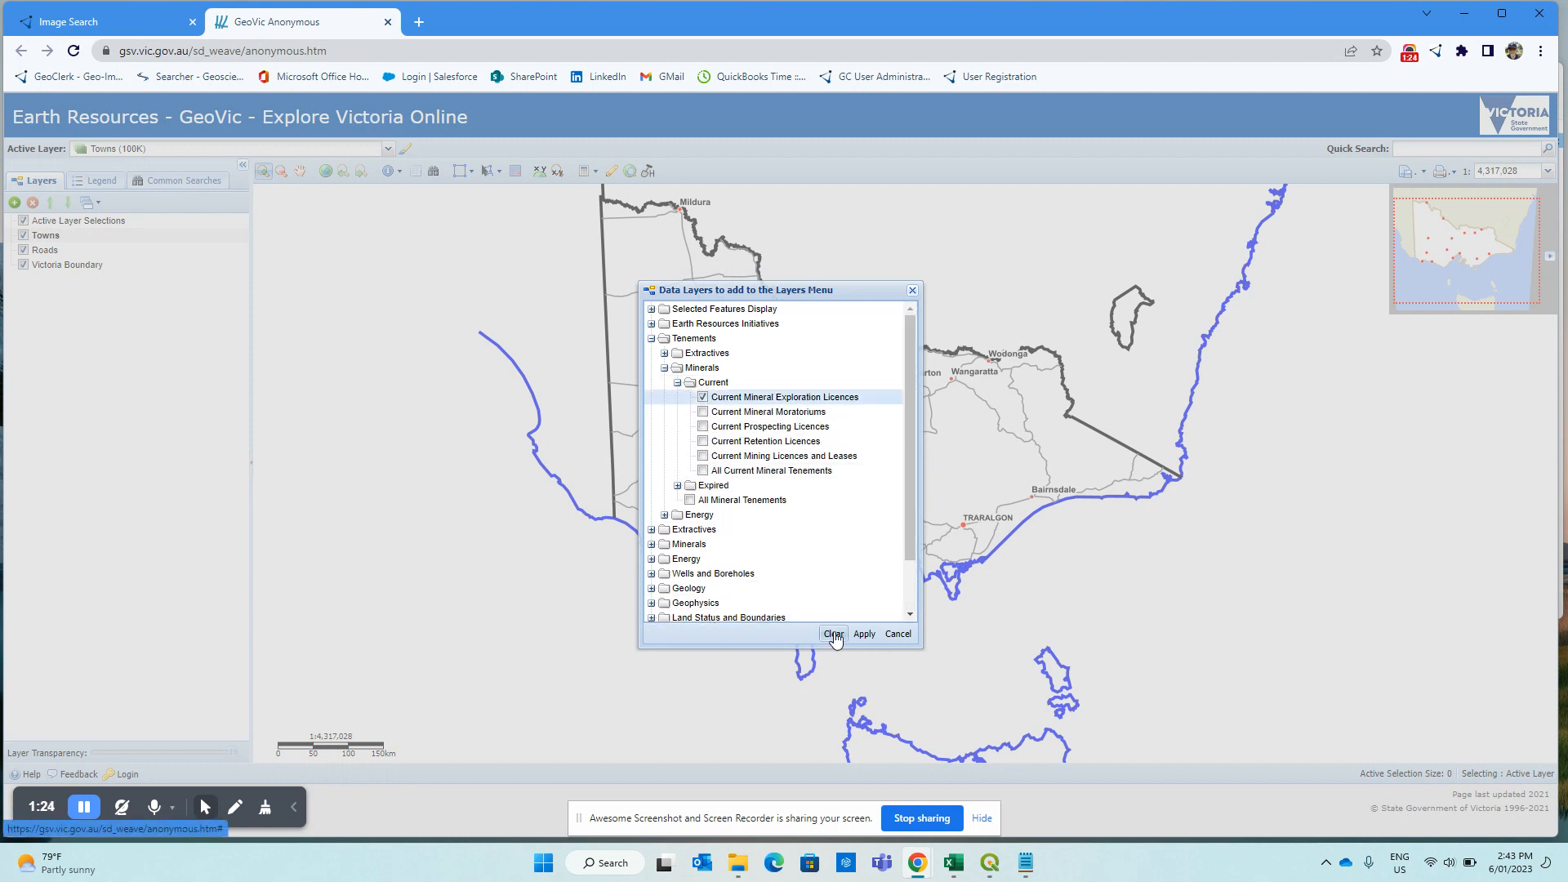
pyautogui.click(863, 634)
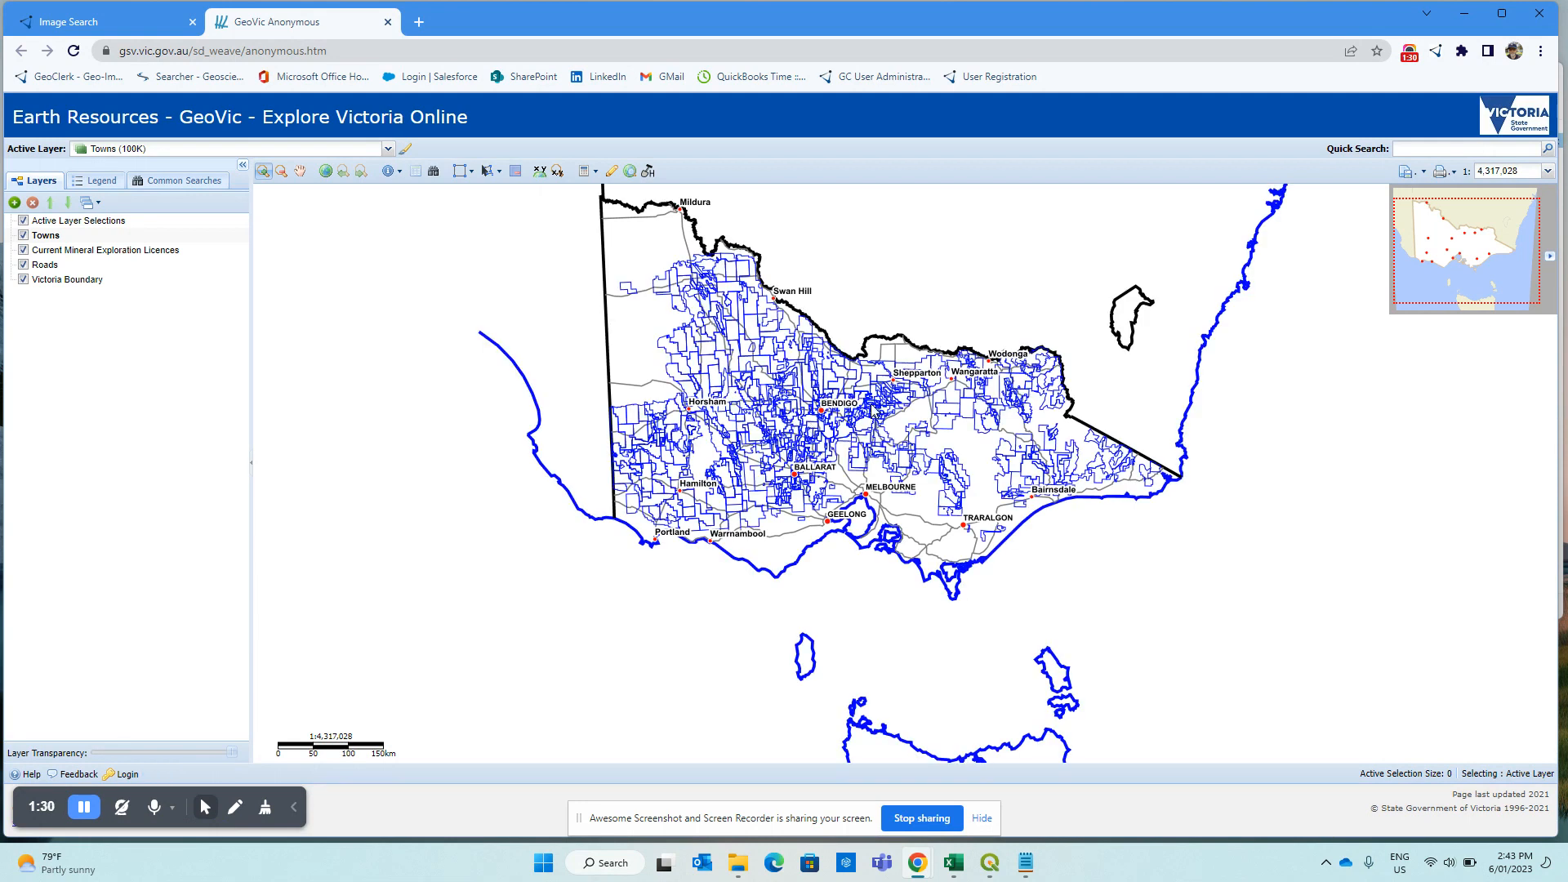
pyautogui.scroll(3, 809, 433)
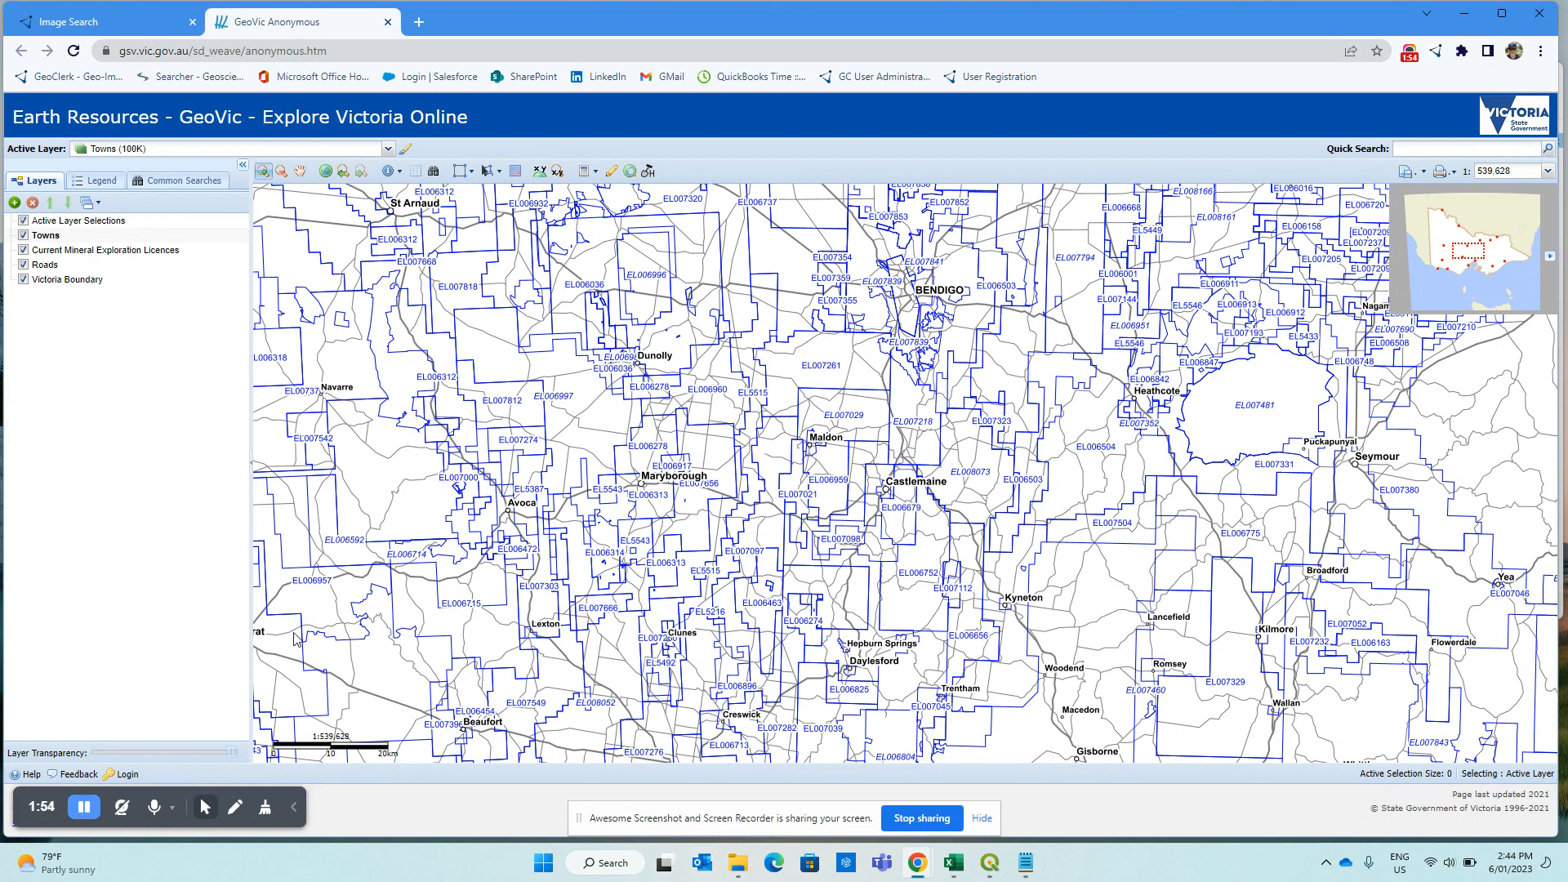
# Browse through ll_gda94 > esrishape > whole_of_dataset > victoria > MINERALS and open EL.shp in QGIS.
pyautogui.click(737, 864)
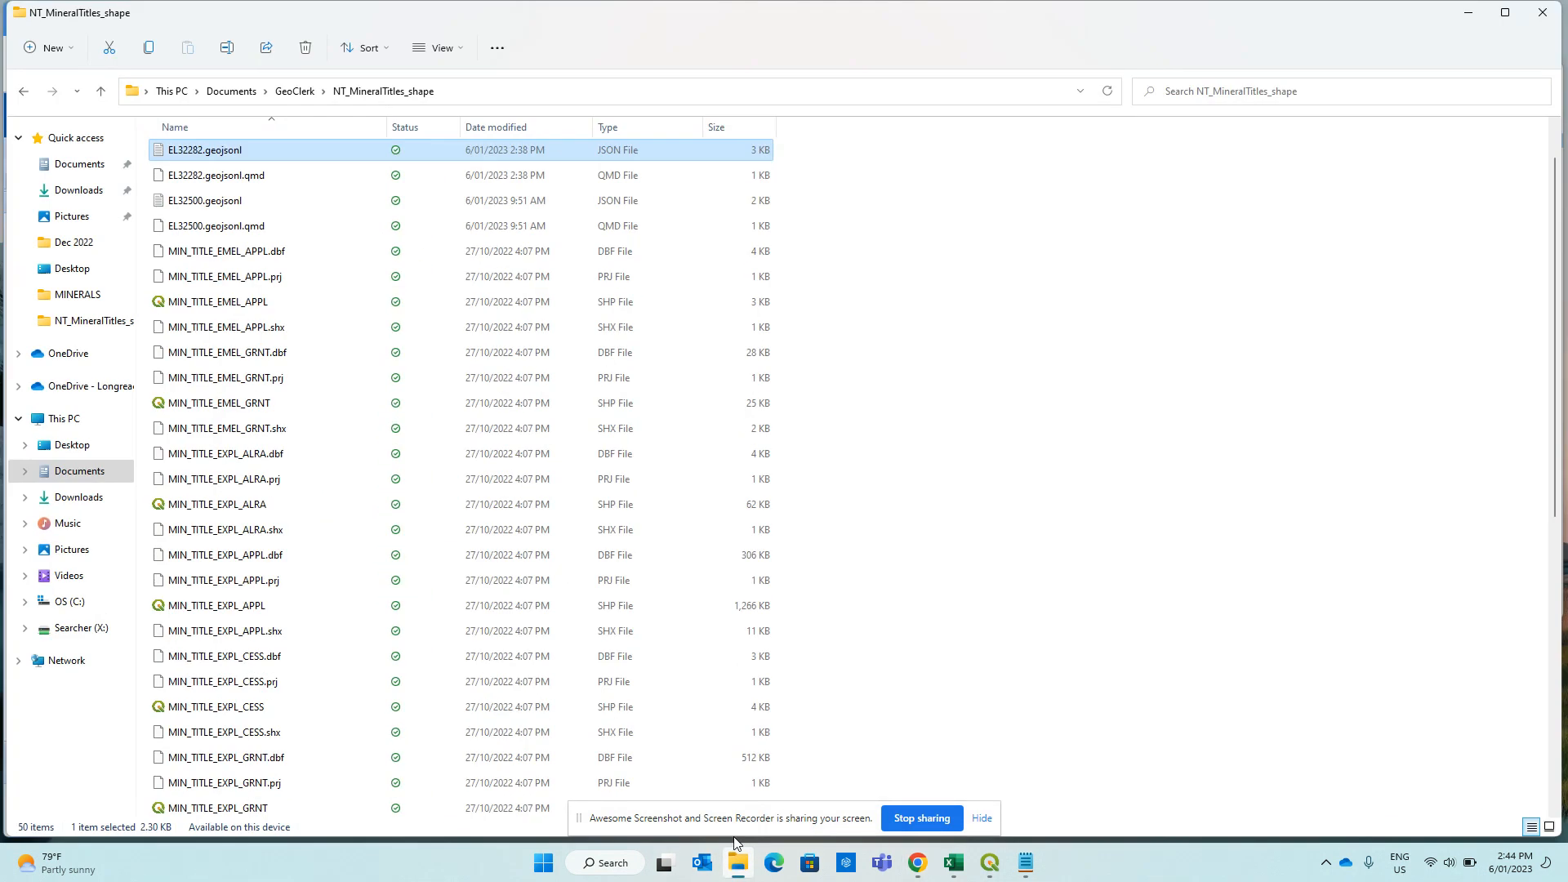
pyautogui.click(312, 94)
pyautogui.click(218, 331)
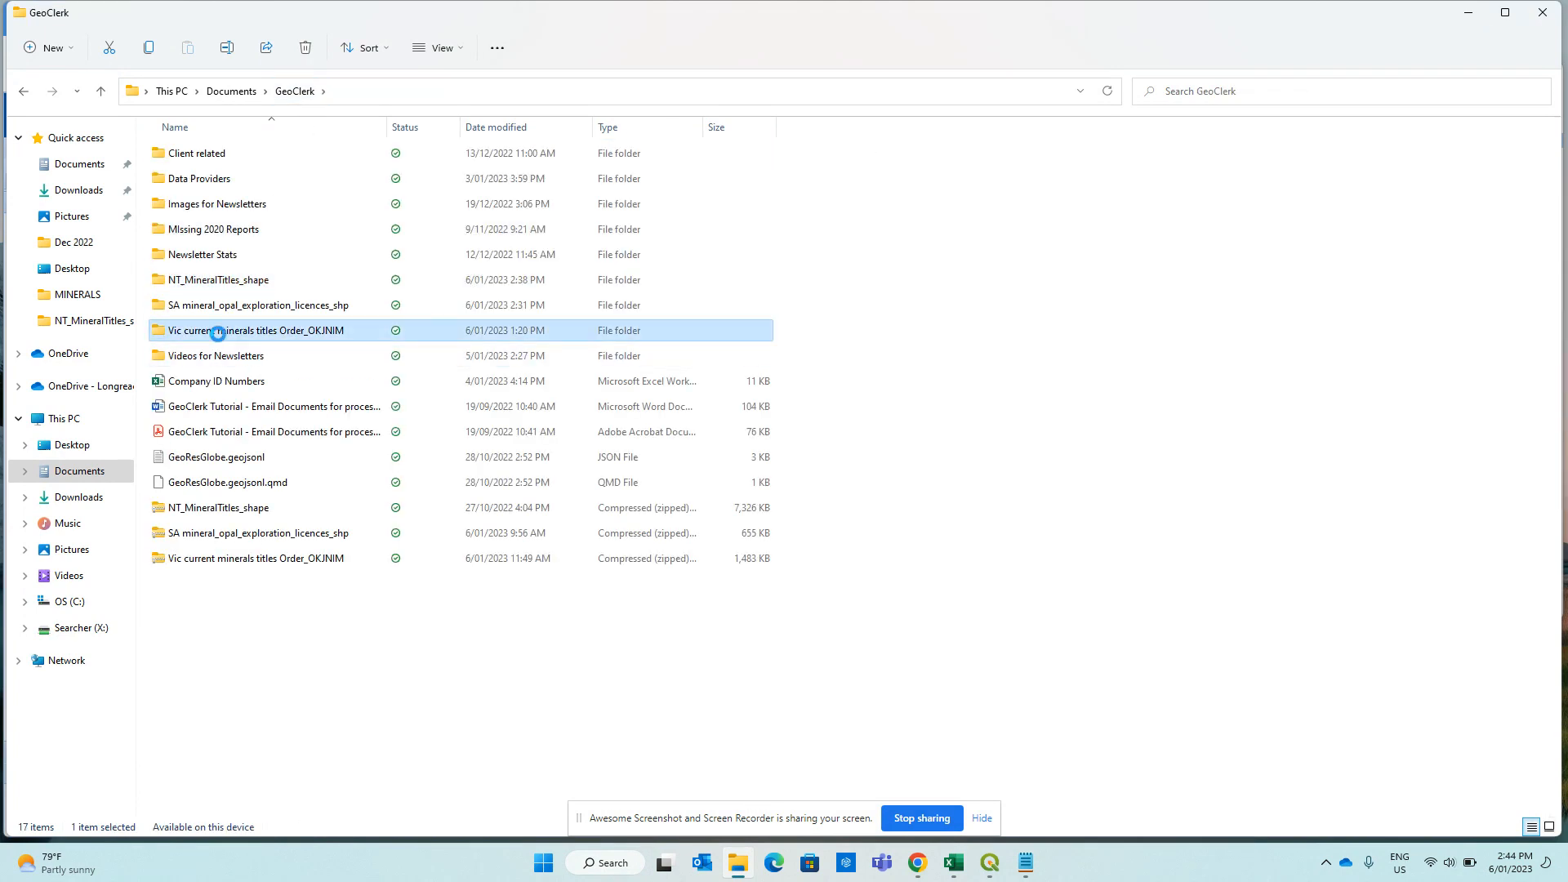
pyautogui.doubleClick(218, 332)
pyautogui.doubleClick(185, 155)
pyautogui.doubleClick(187, 157)
pyautogui.doubleClick(186, 157)
pyautogui.doubleClick(186, 156)
pyautogui.doubleClick(186, 157)
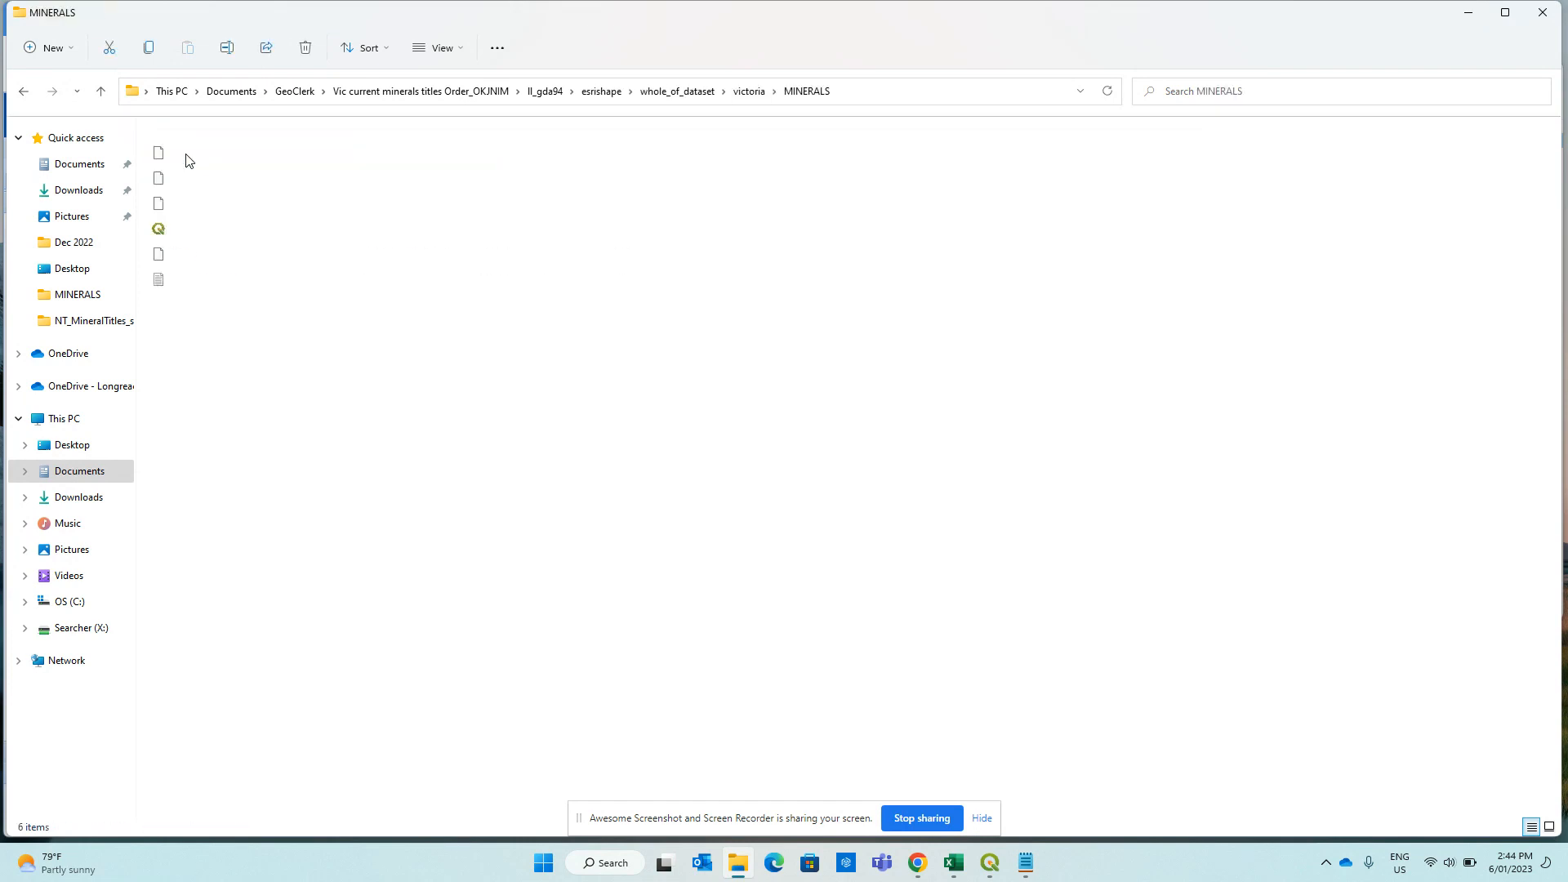
pyautogui.doubleClick(180, 228)
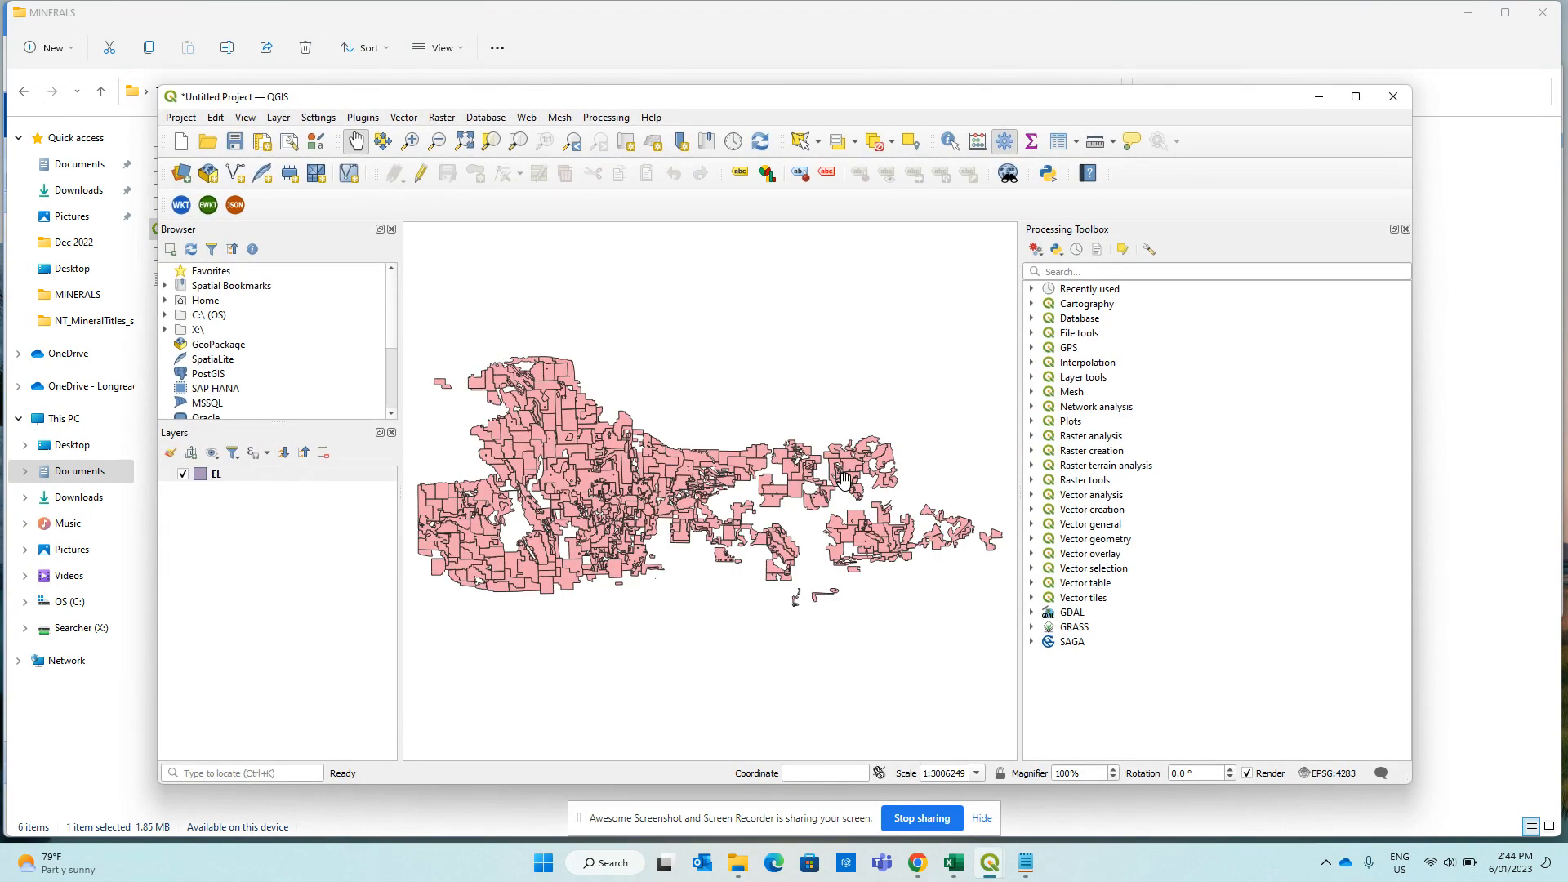
# Filter the EL layer with a TNO = licence-number expression and zoom to the remaining polygon.
pyautogui.rightClick(219, 481)
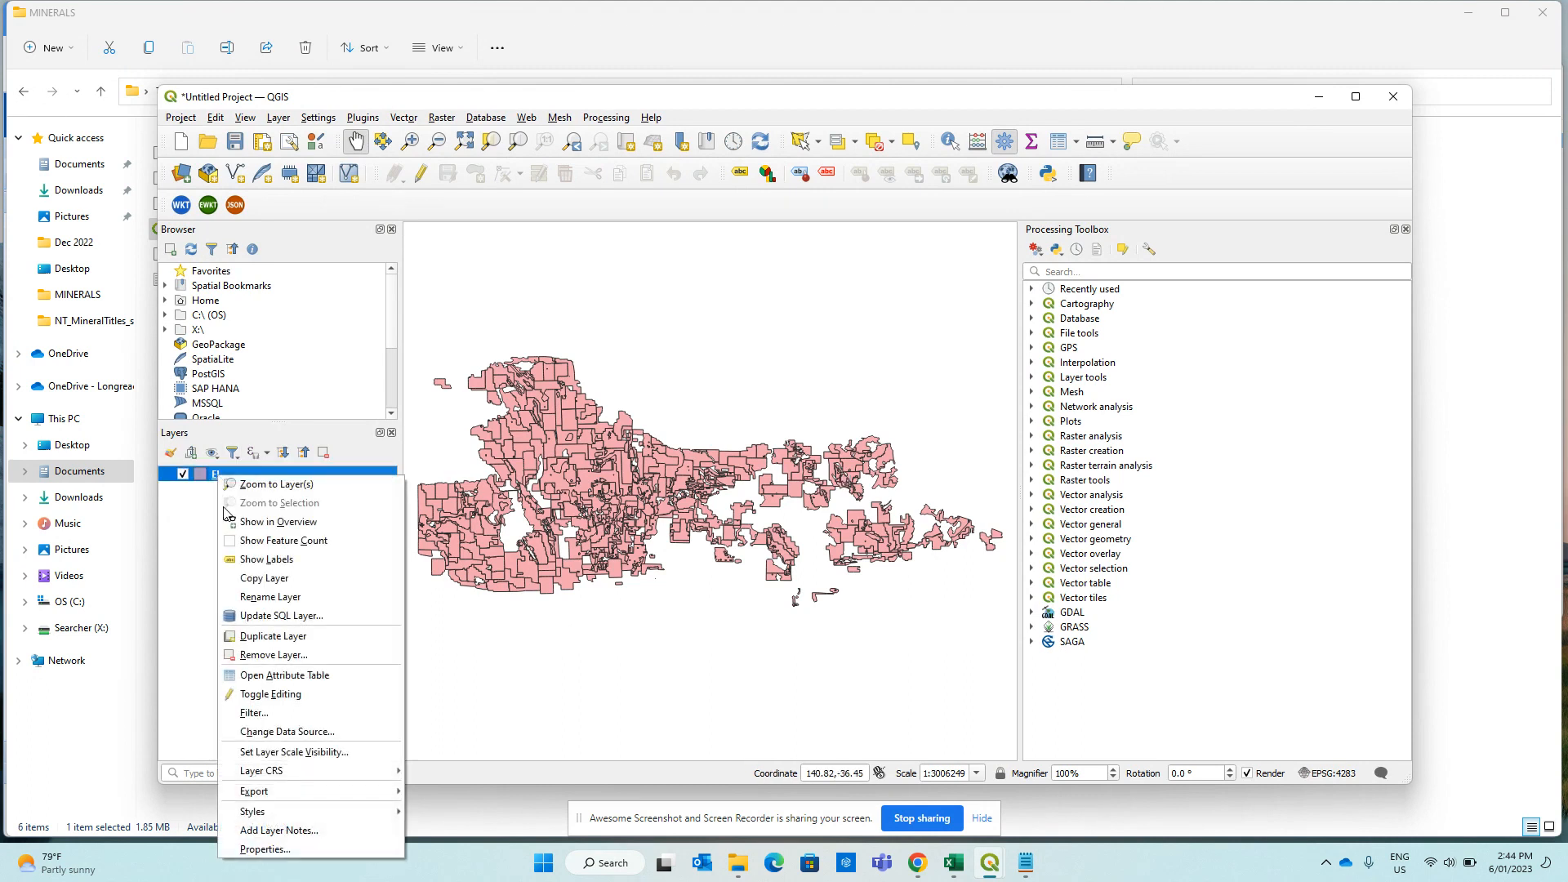
pyautogui.click(253, 724)
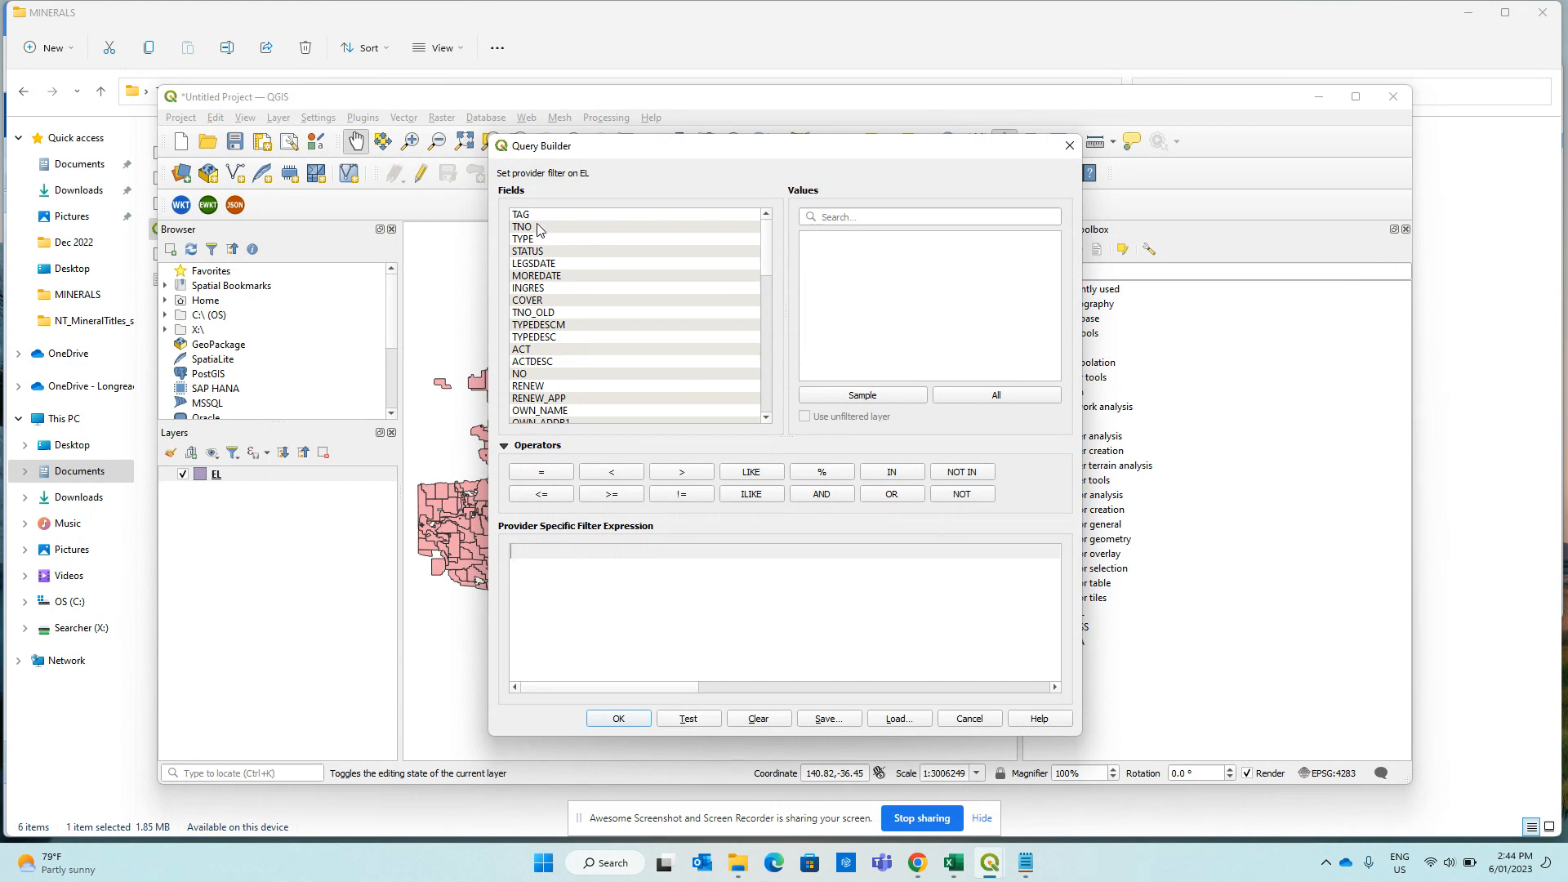
pyautogui.doubleClick(538, 231)
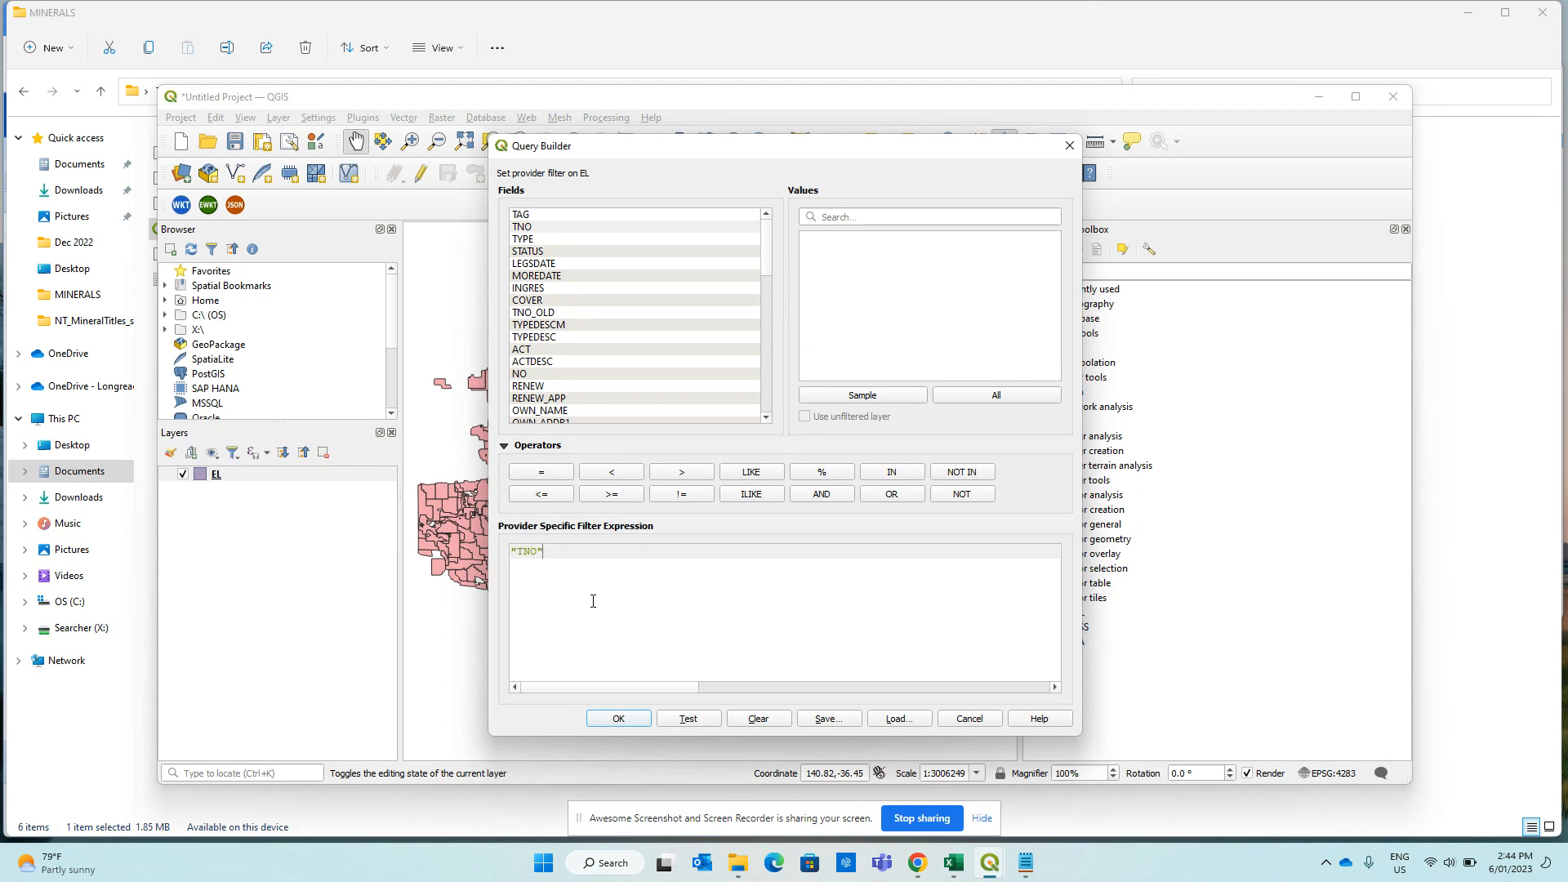
pyautogui.click(540, 477)
pyautogui.click(635, 719)
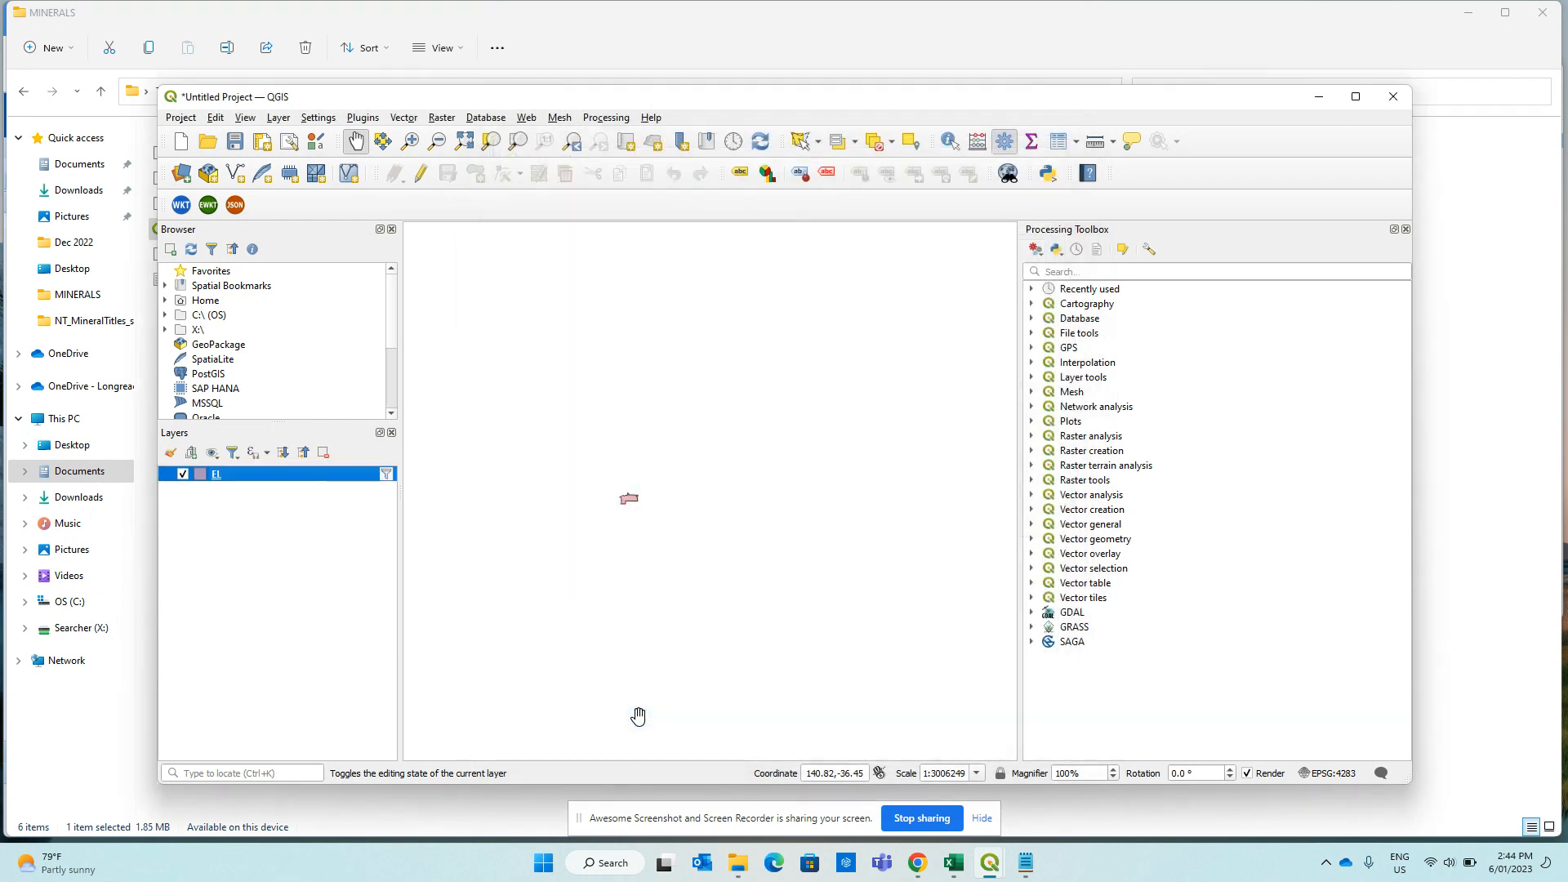
pyautogui.scroll(4, 620, 513)
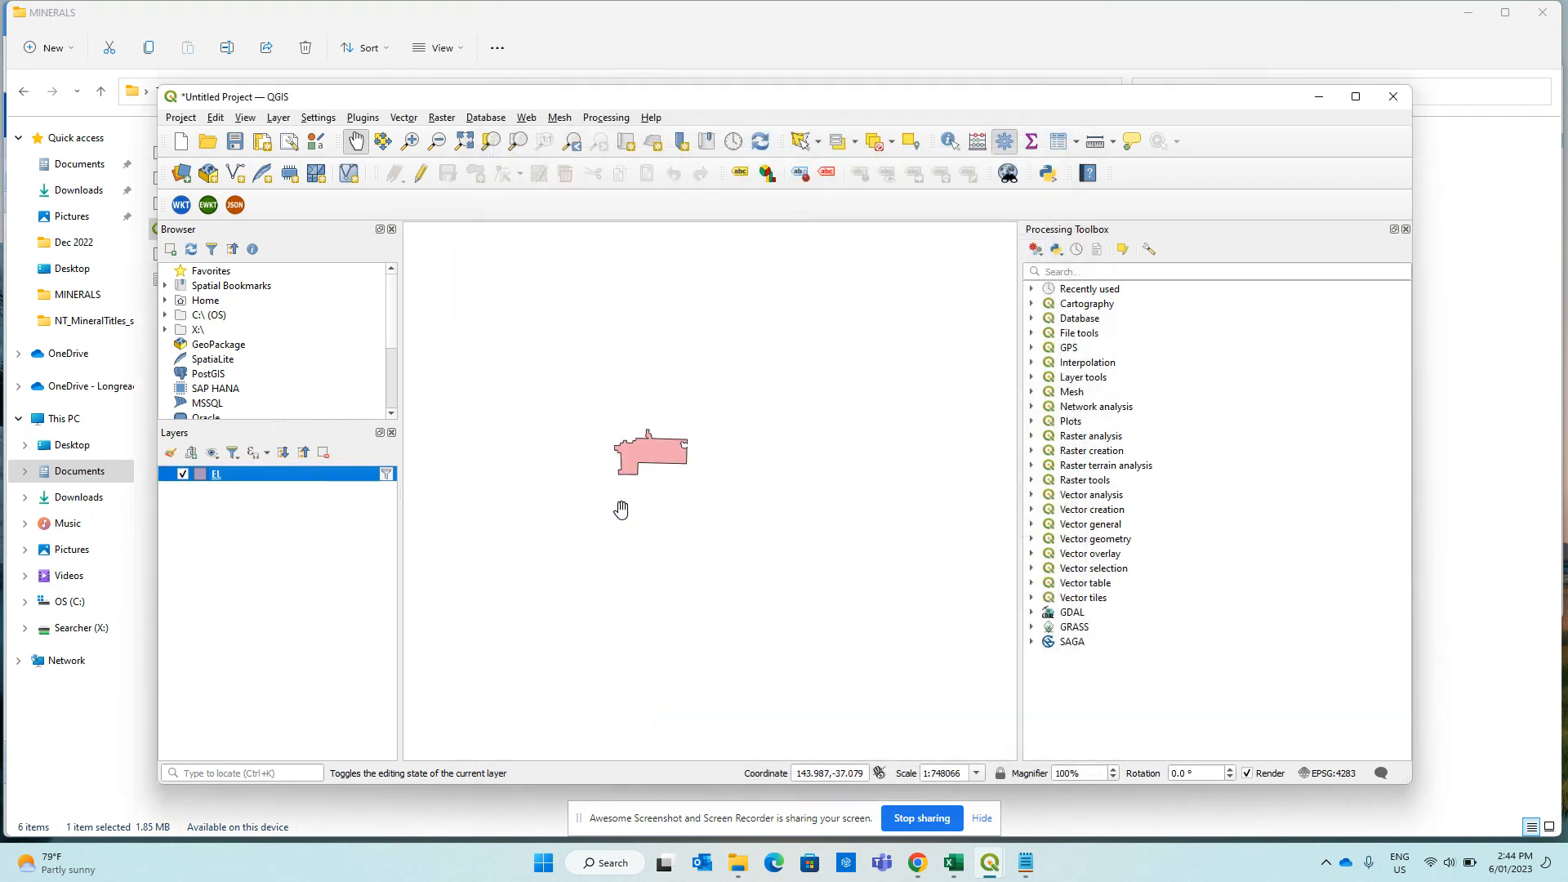
# Save the filtered EL layer as newline-delimited GeoJSON EL007261 in the Vic titles order folder.
pyautogui.rightClick(215, 476)
pyautogui.moveTo(277, 792)
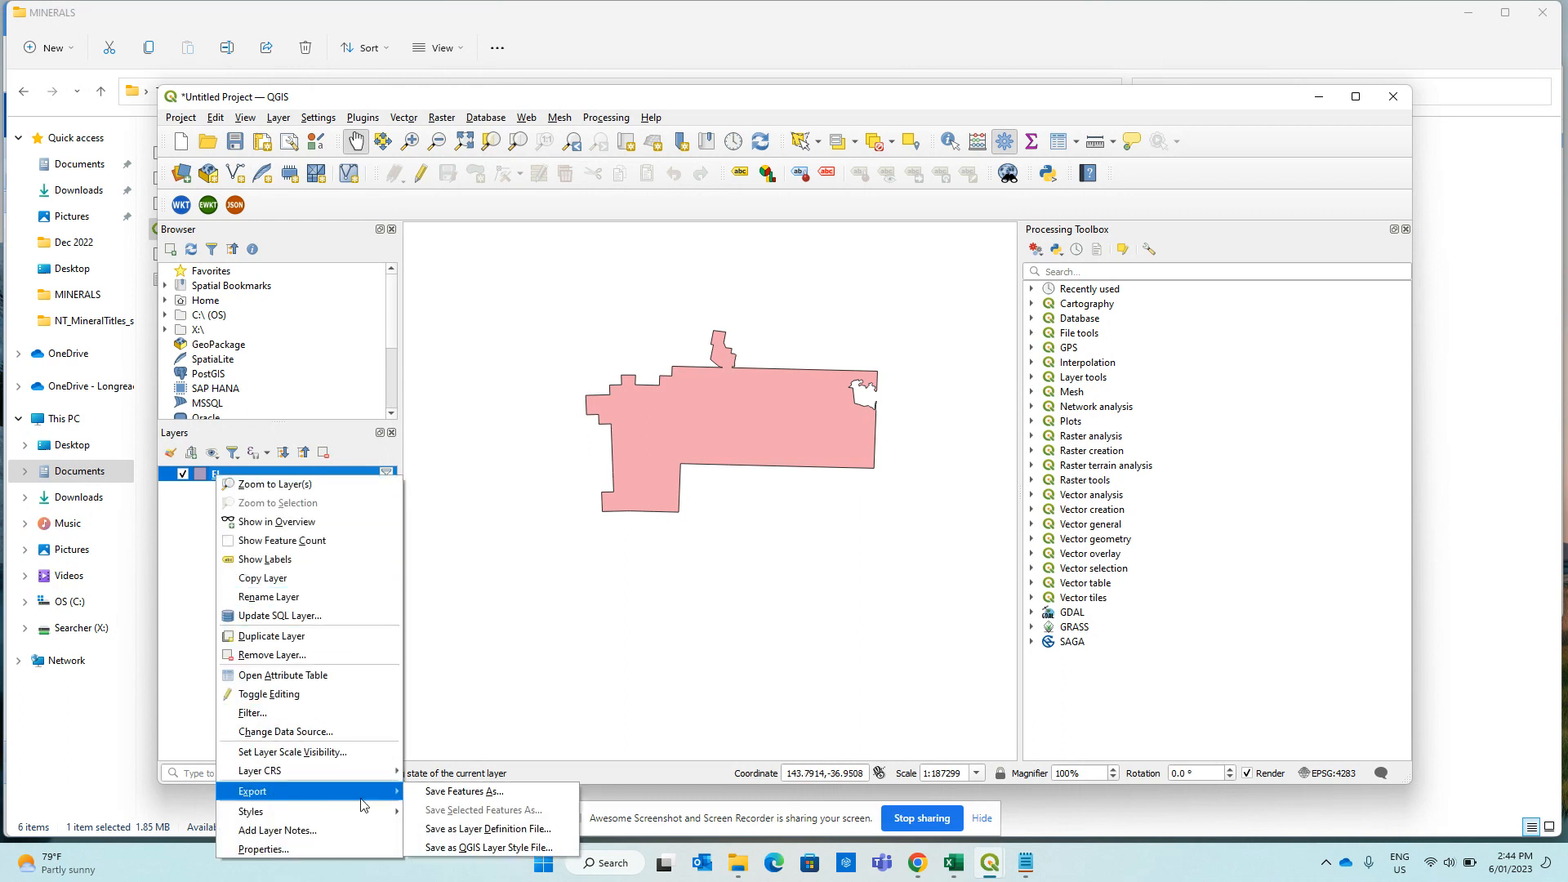
pyautogui.click(450, 791)
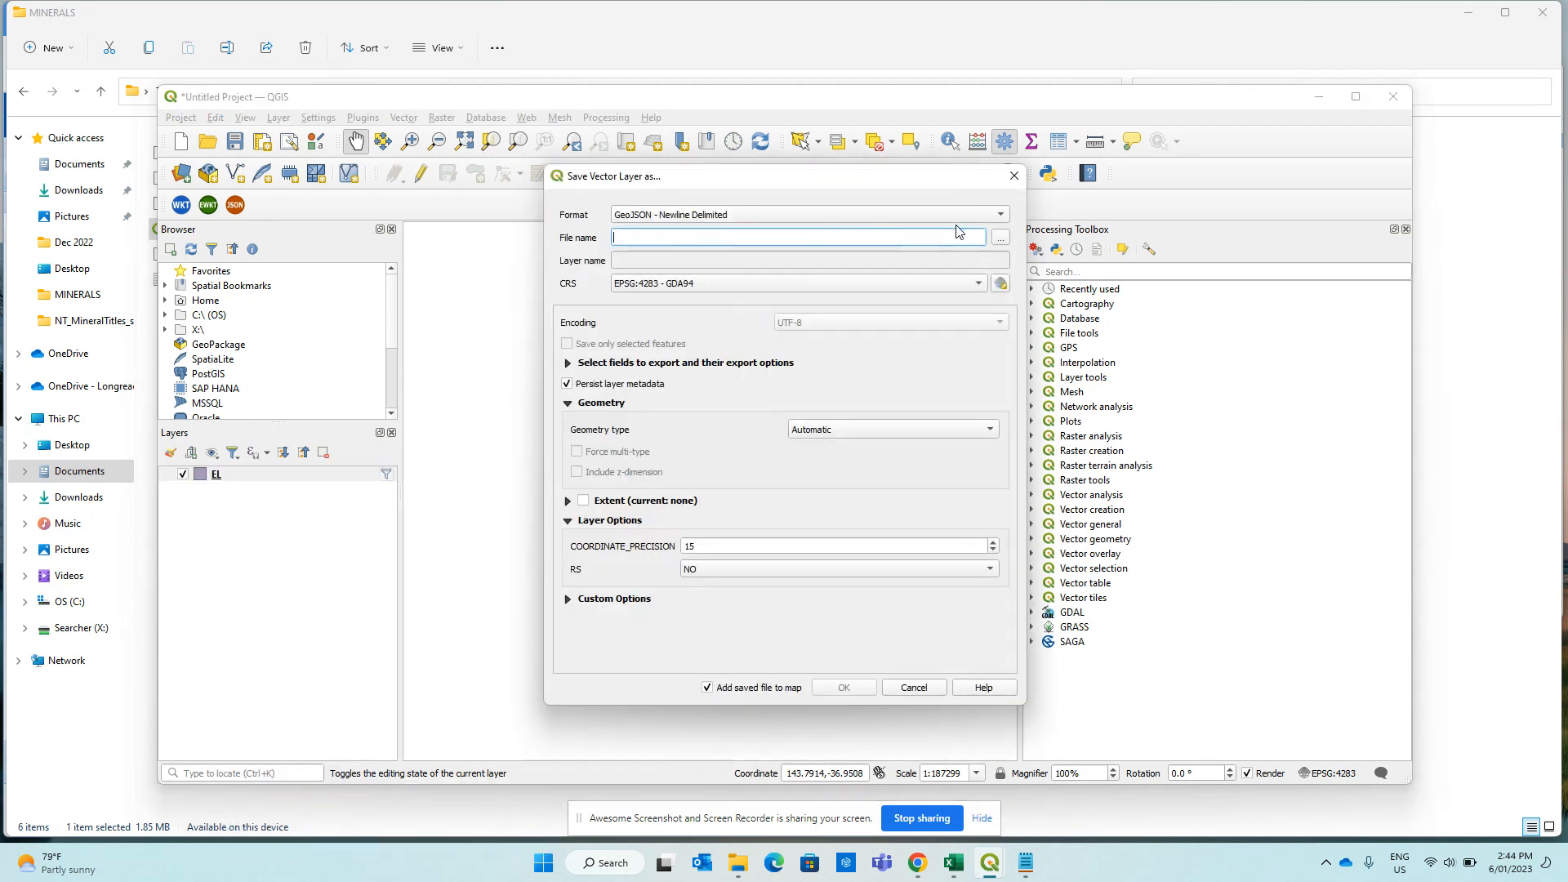
pyautogui.click(998, 239)
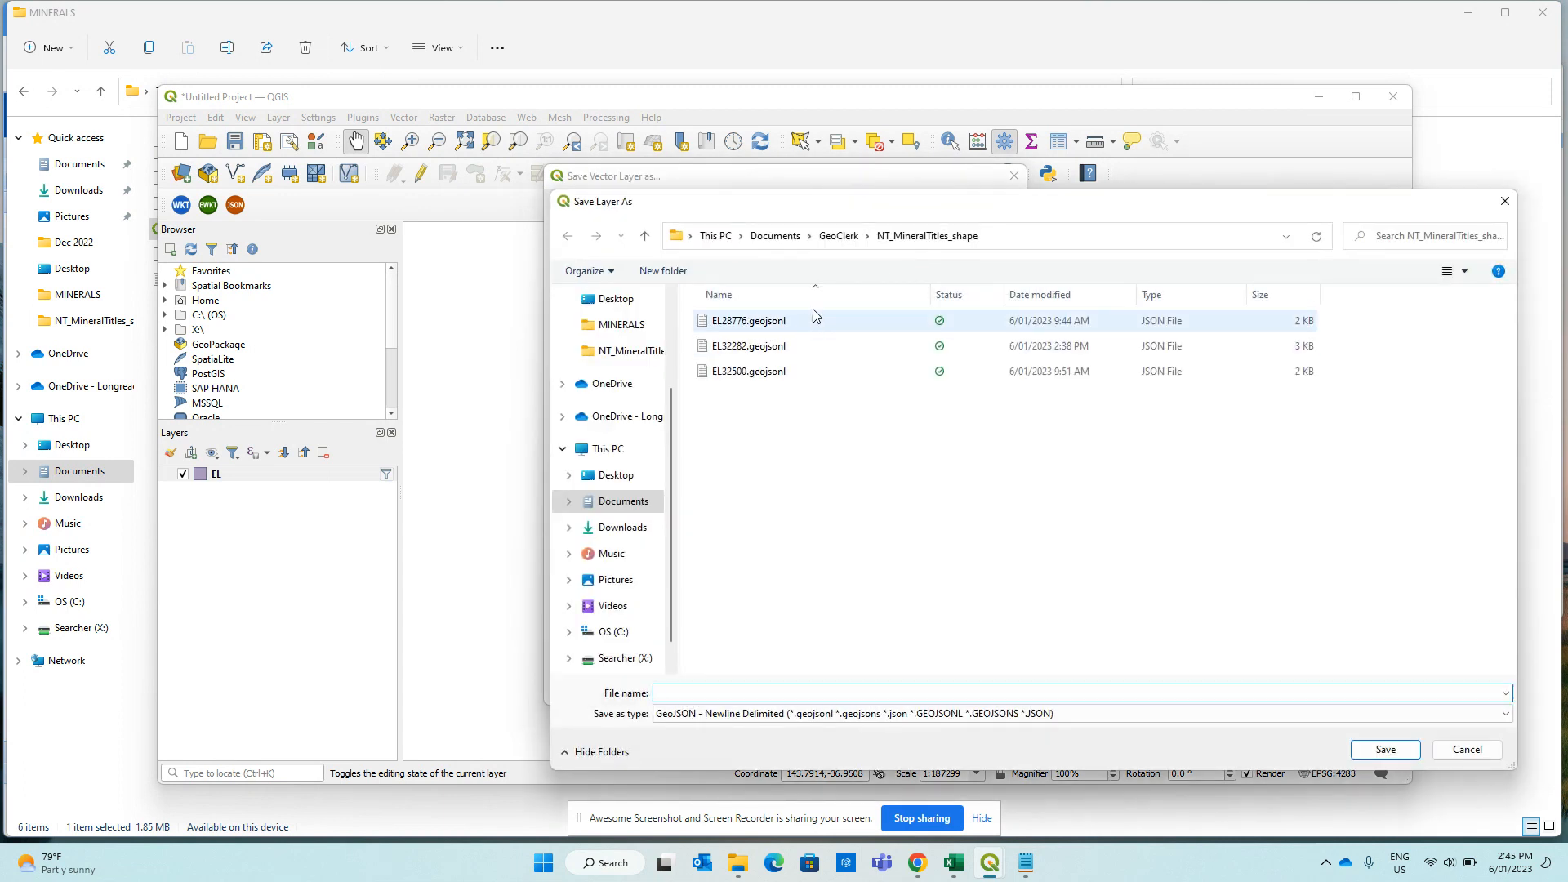
pyautogui.click(842, 236)
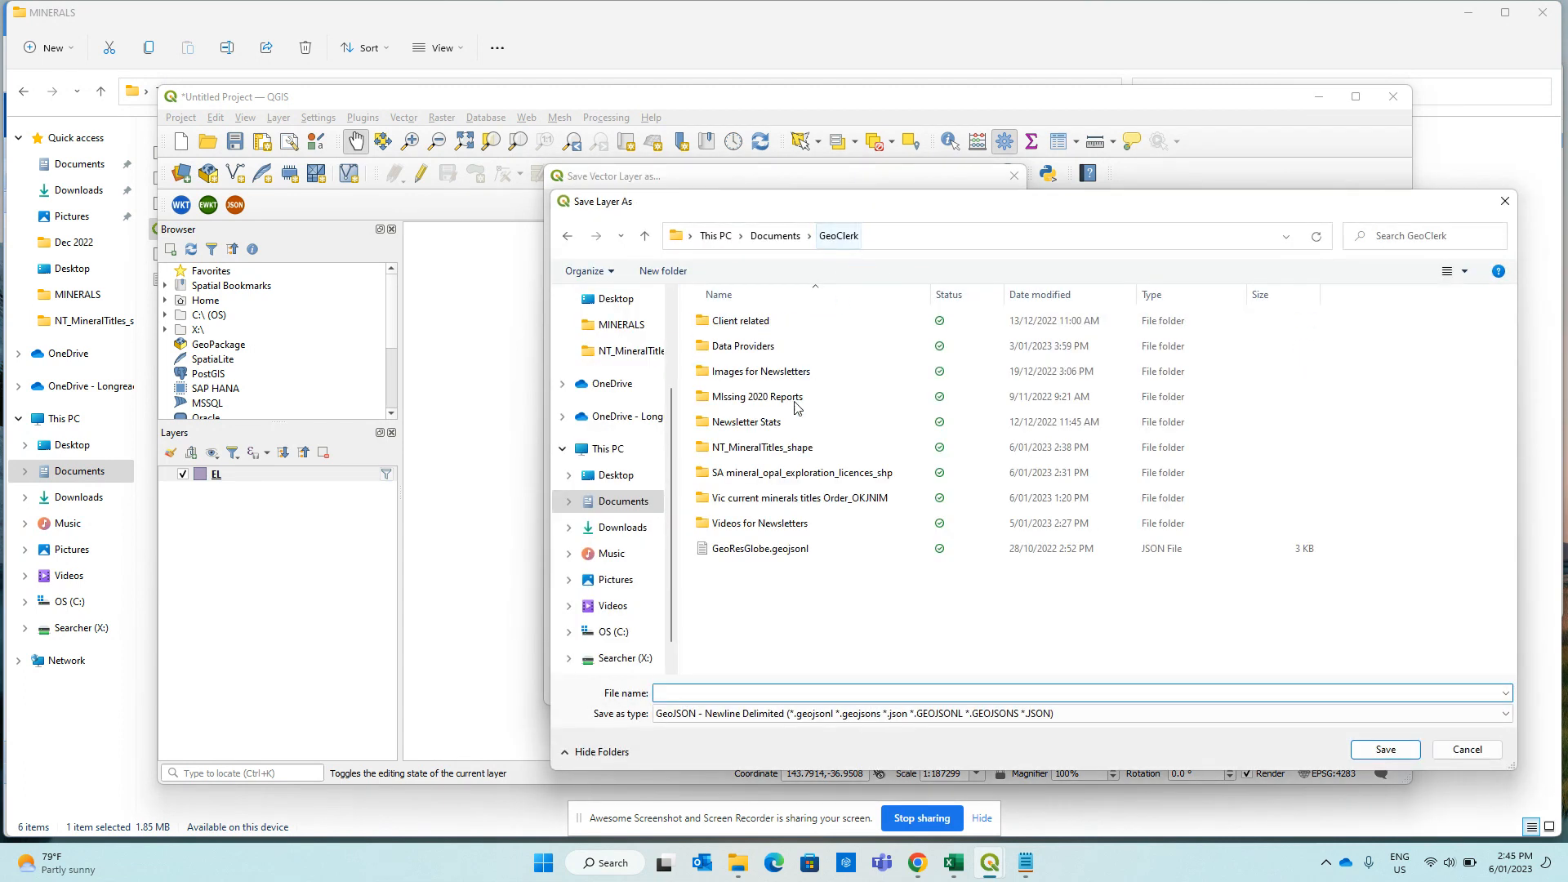
pyautogui.doubleClick(777, 498)
pyautogui.click(770, 696)
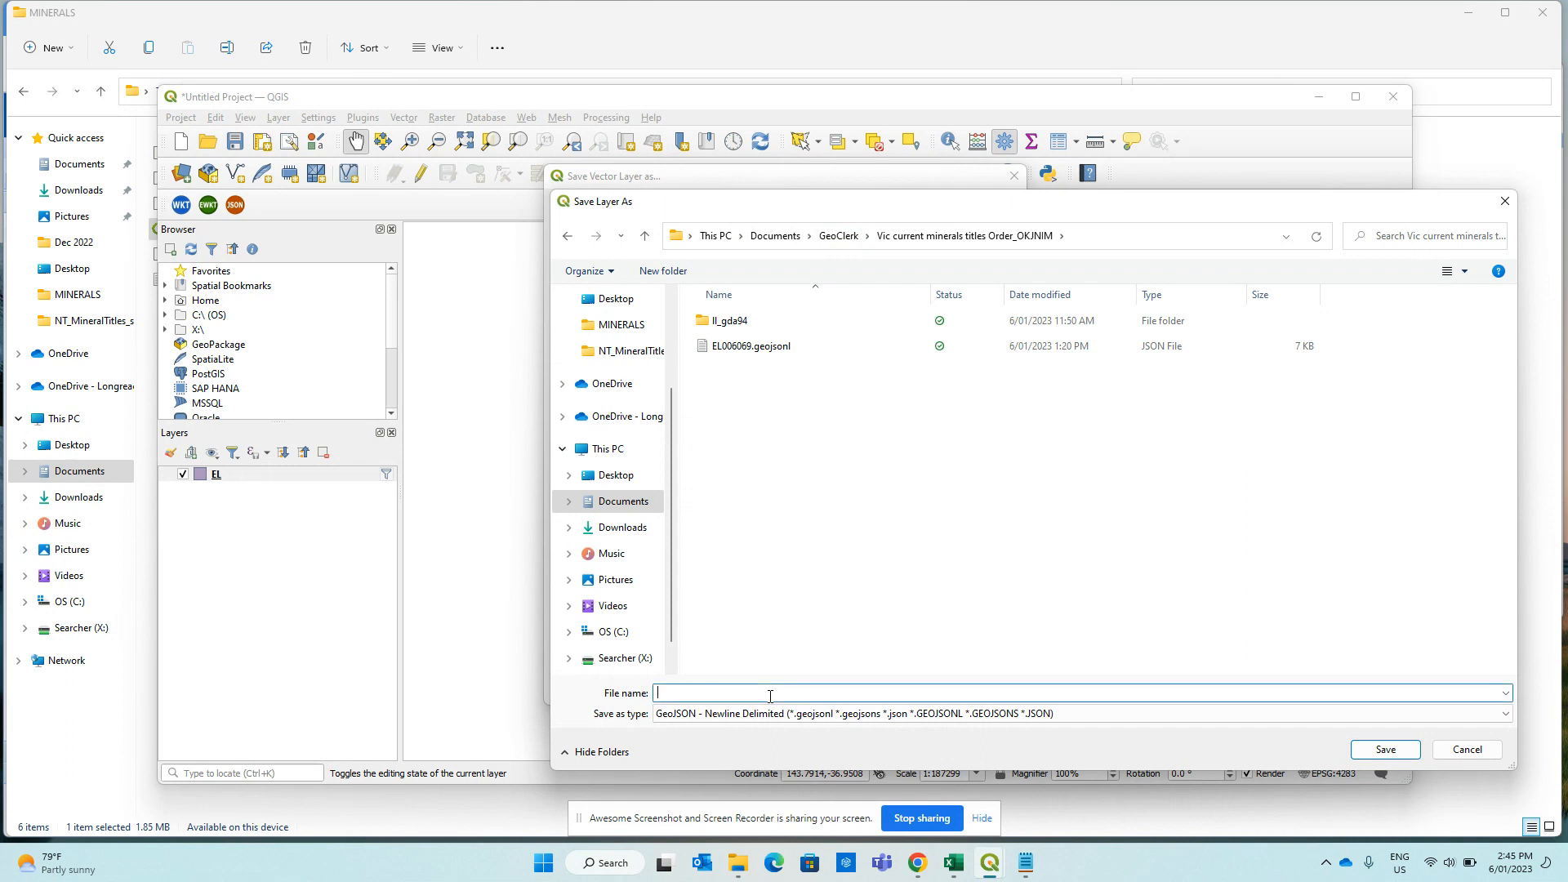
pyautogui.write('EL007261')
pyautogui.press('Return')
pyautogui.doubleClick(733, 546)
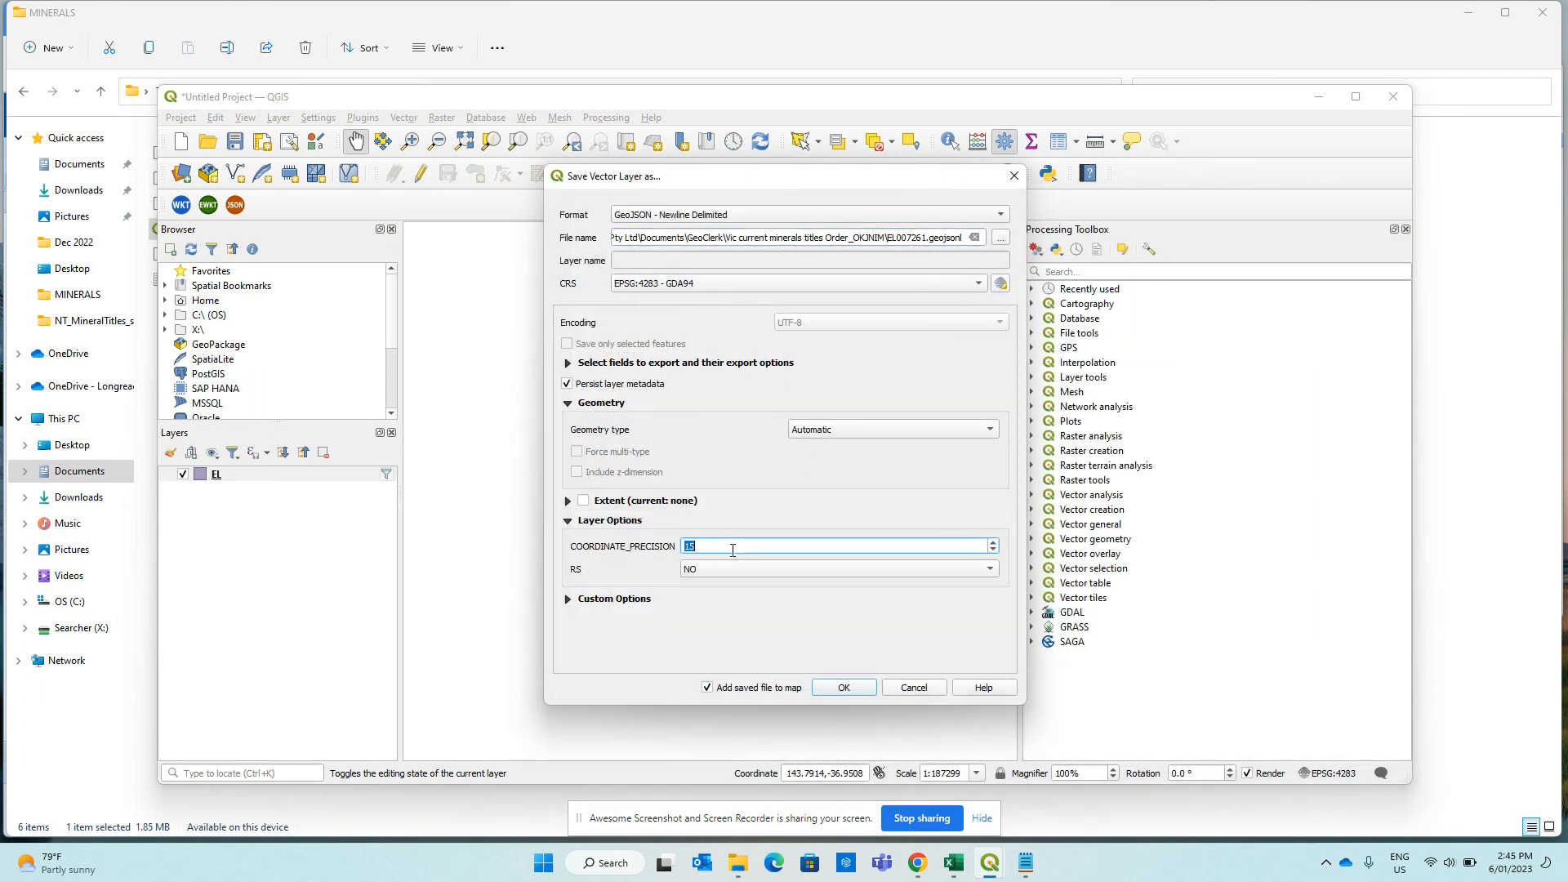
pyautogui.click(841, 687)
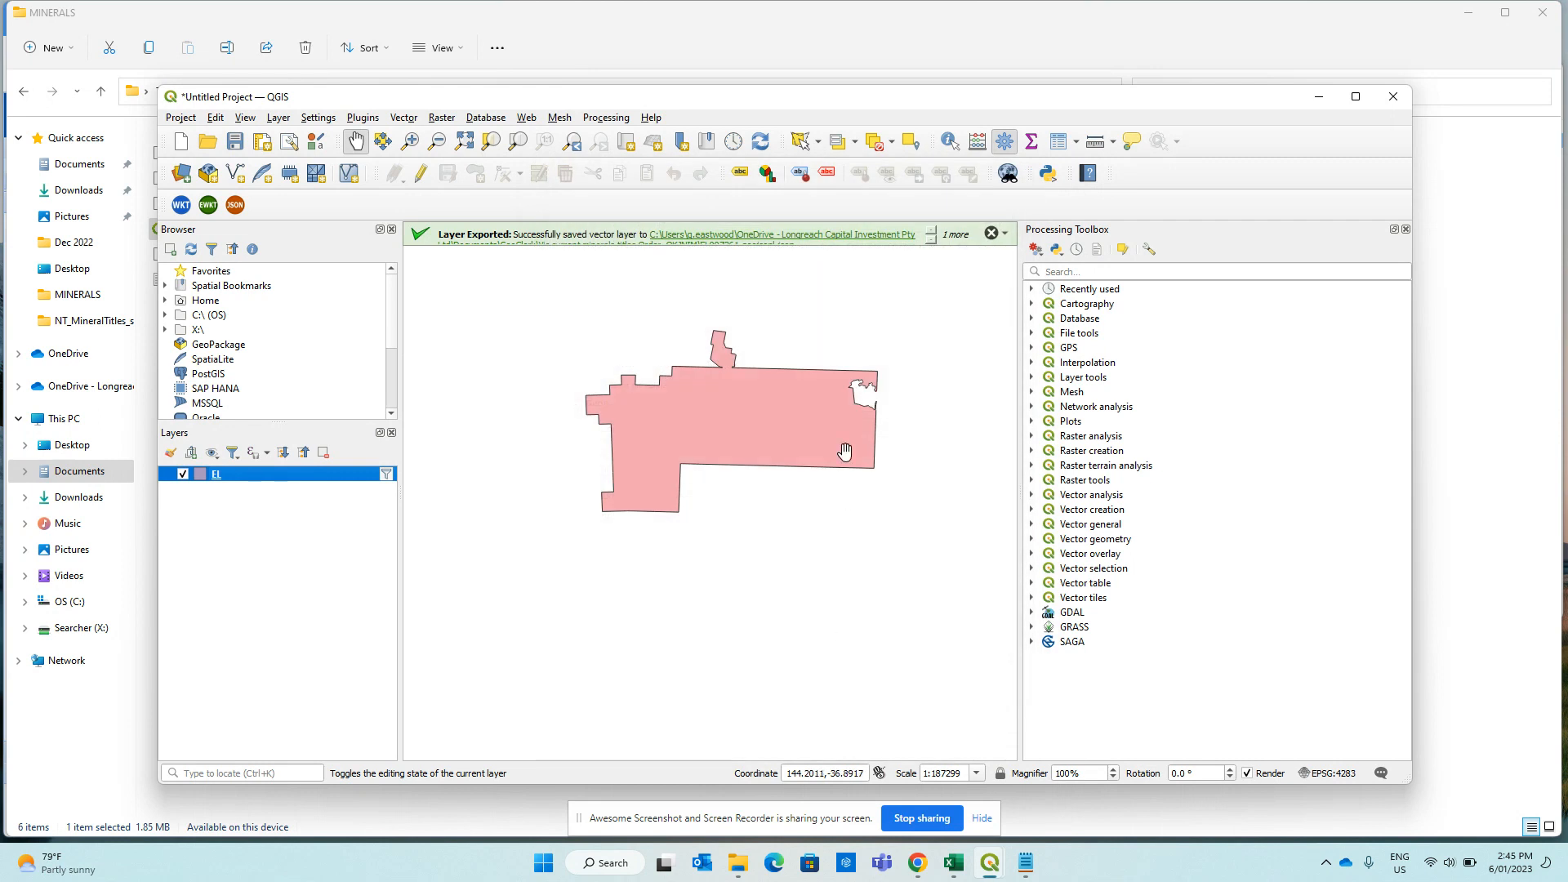
# Open EL007261.geojsonl from the Vic titles folder in Notepad and select all its text.
pyautogui.click(1318, 97)
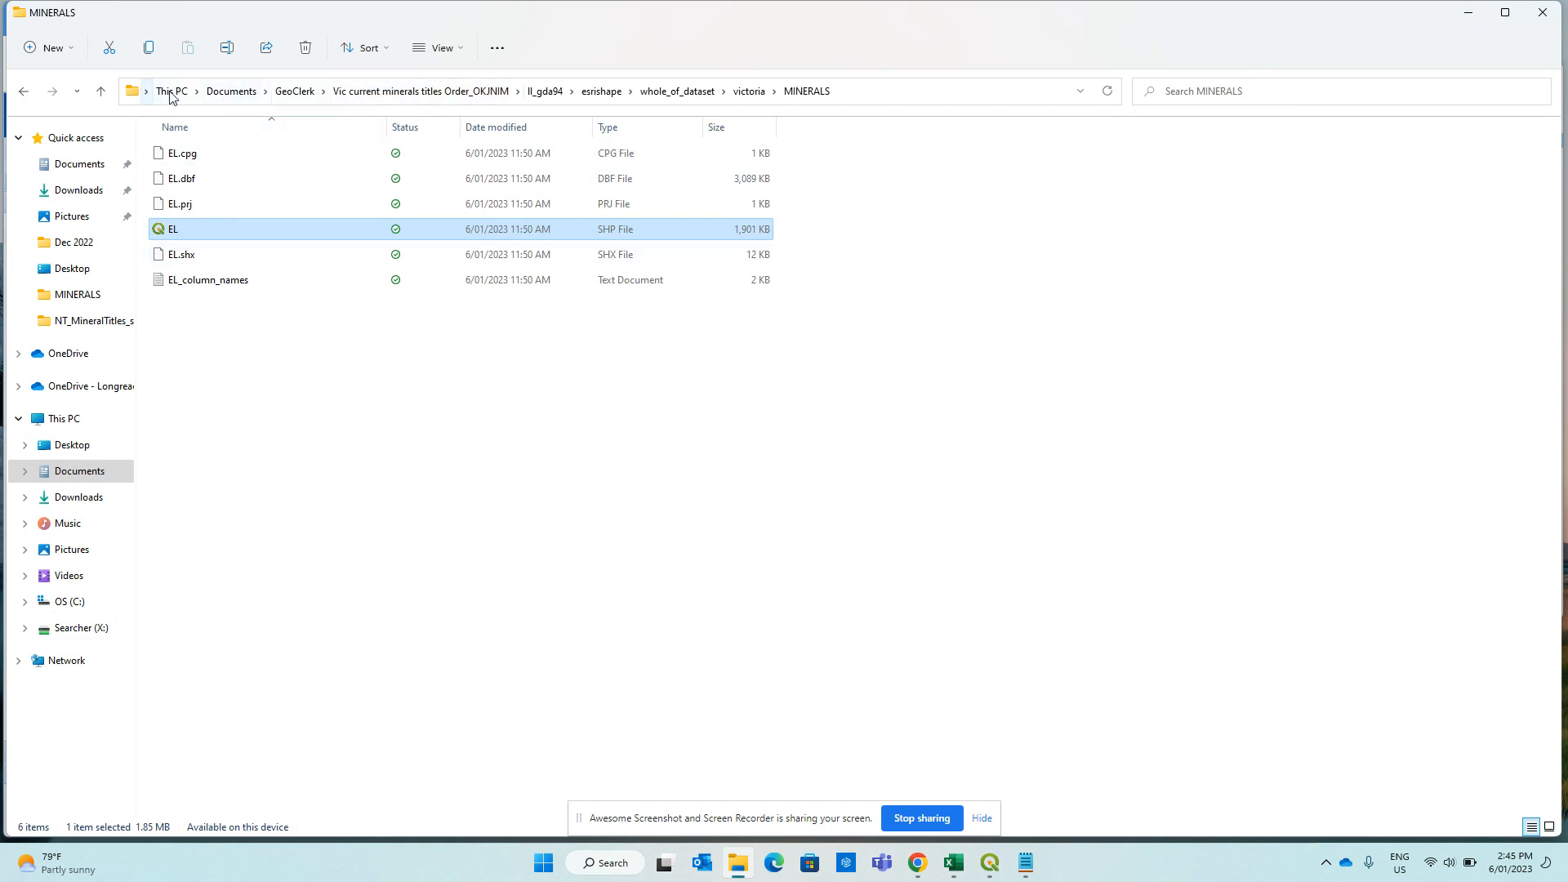
pyautogui.click(293, 91)
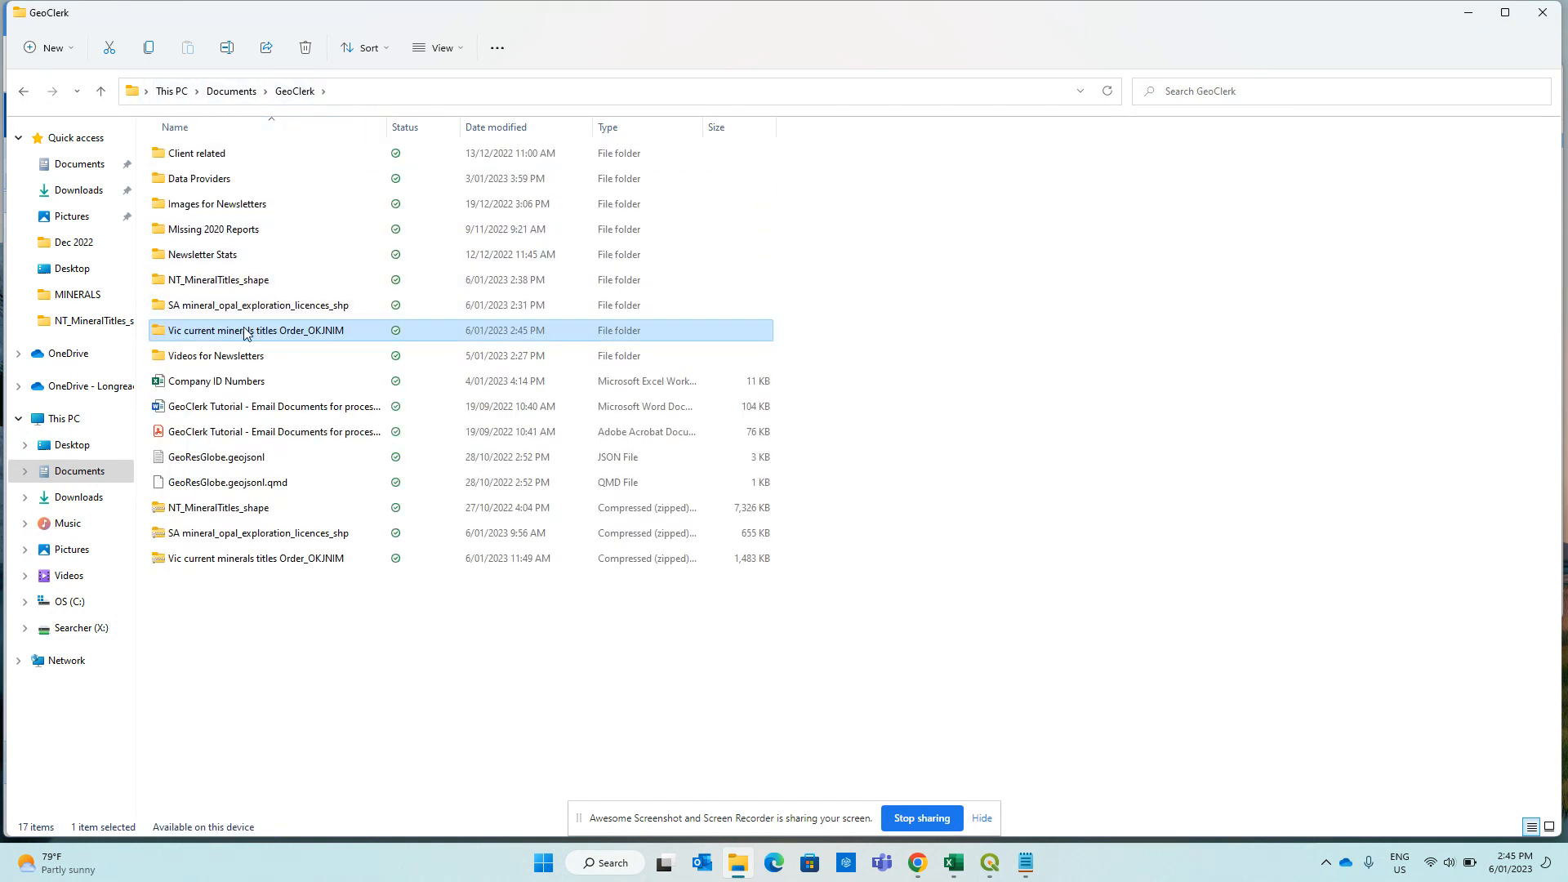
pyautogui.doubleClick(245, 327)
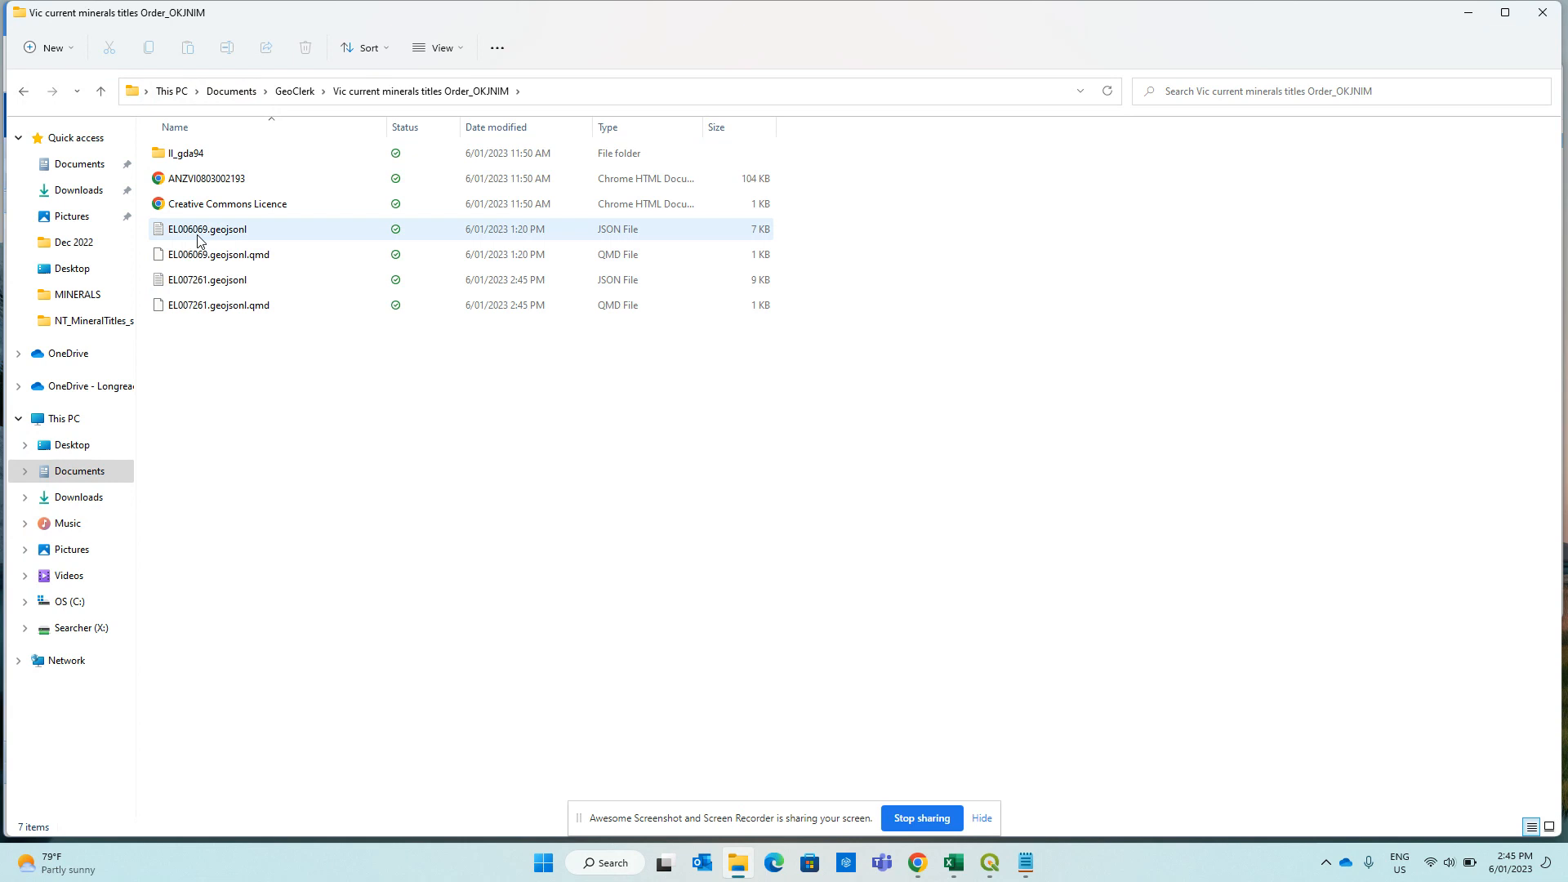
pyautogui.doubleClick(202, 282)
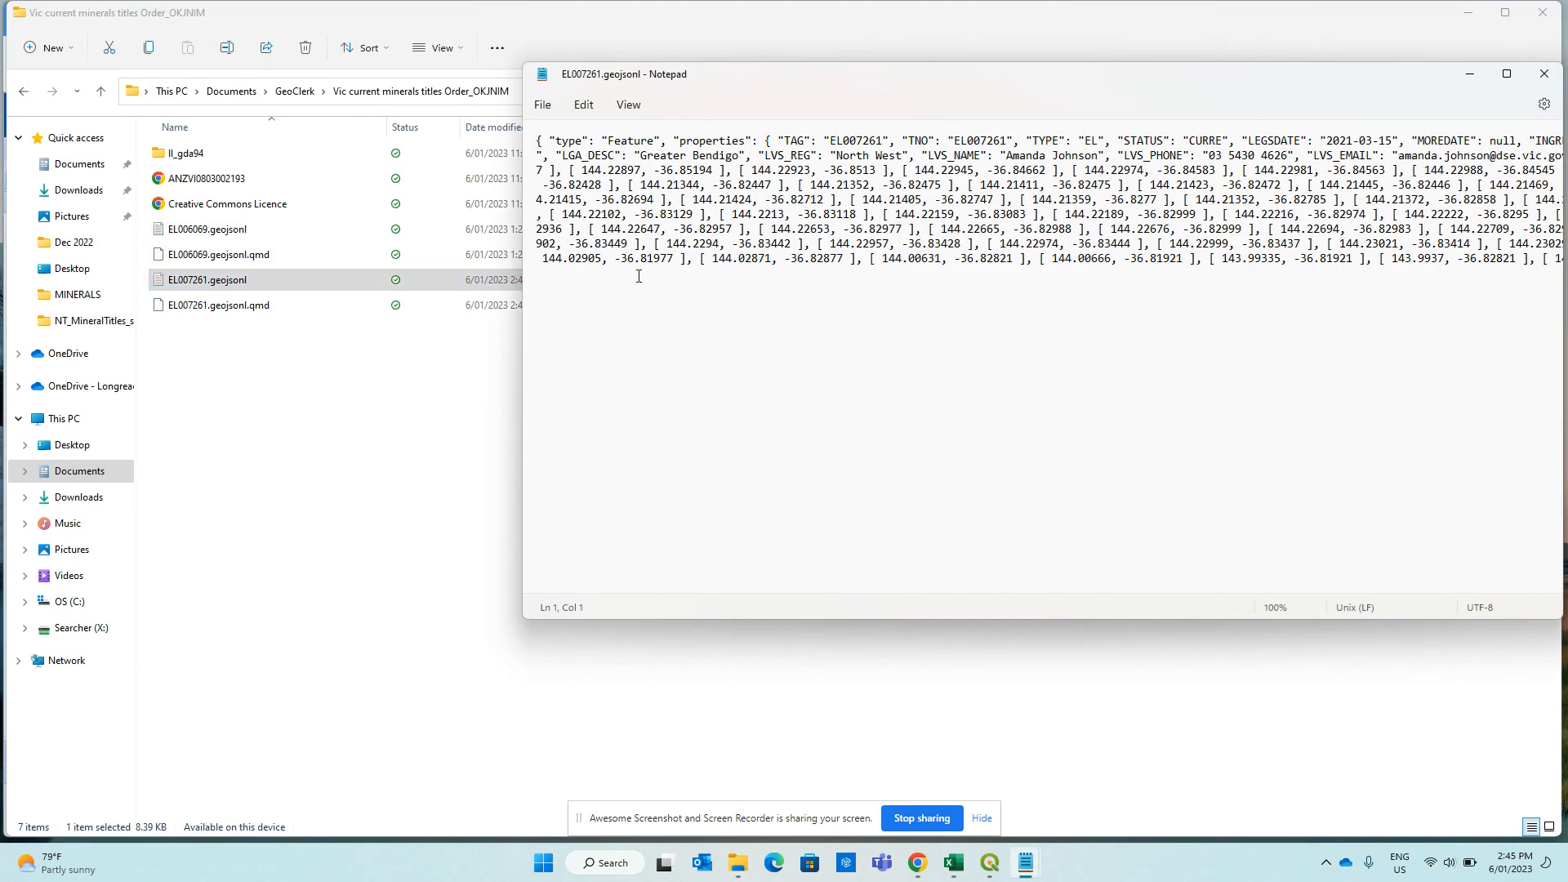
pyautogui.hotkey('ctrl', 'a')
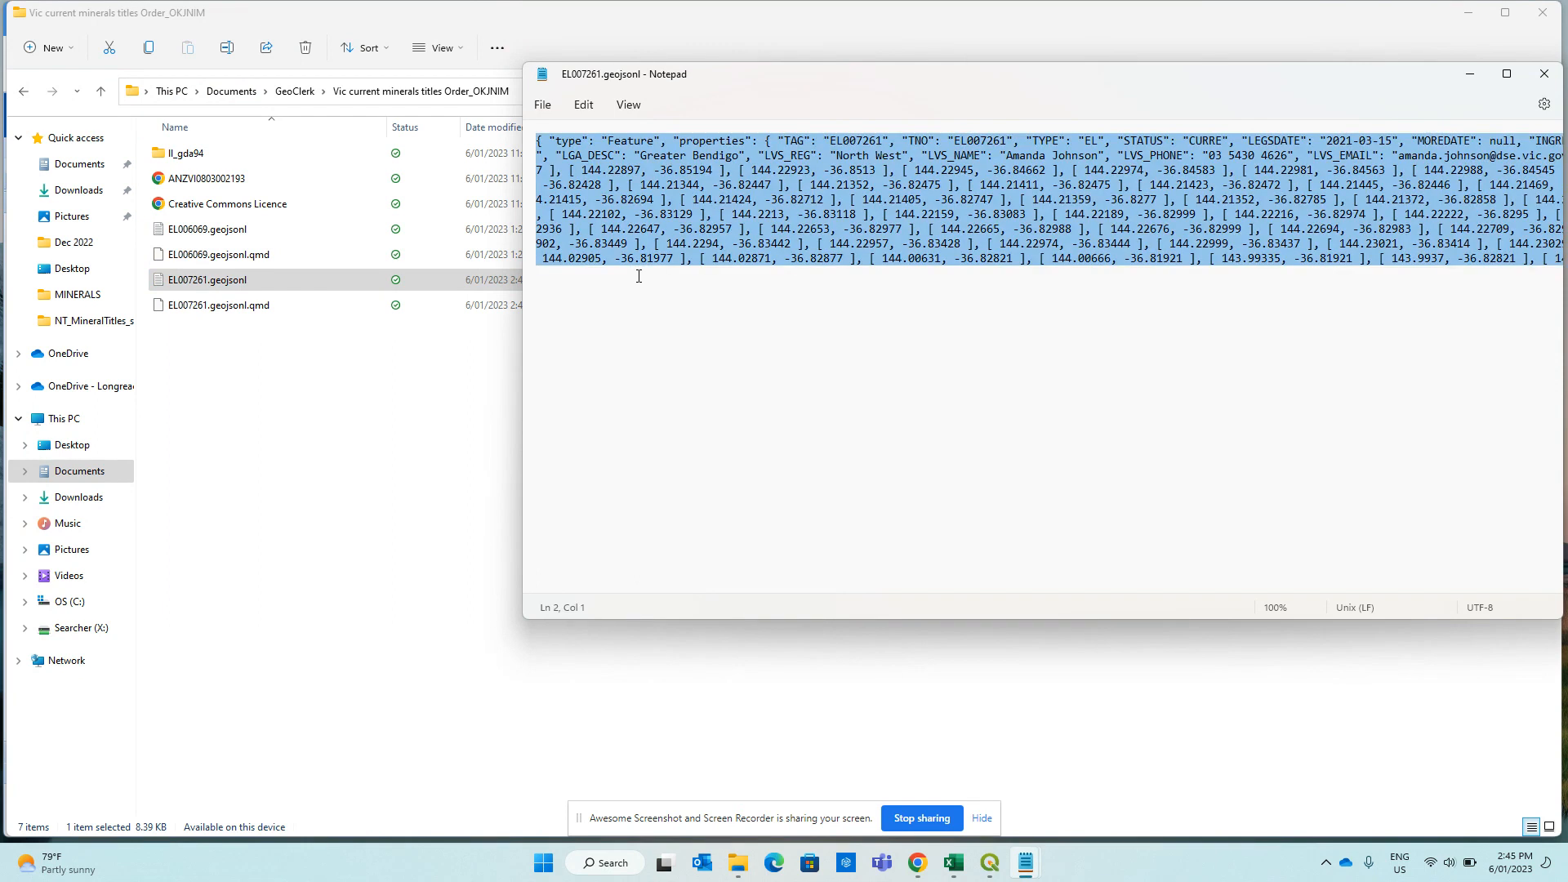
pyautogui.click(1468, 12)
# Add a new shape under My Shapes from the pasted GeoJSON, named 'Vic Tenement', and save it.
pyautogui.click(77, 25)
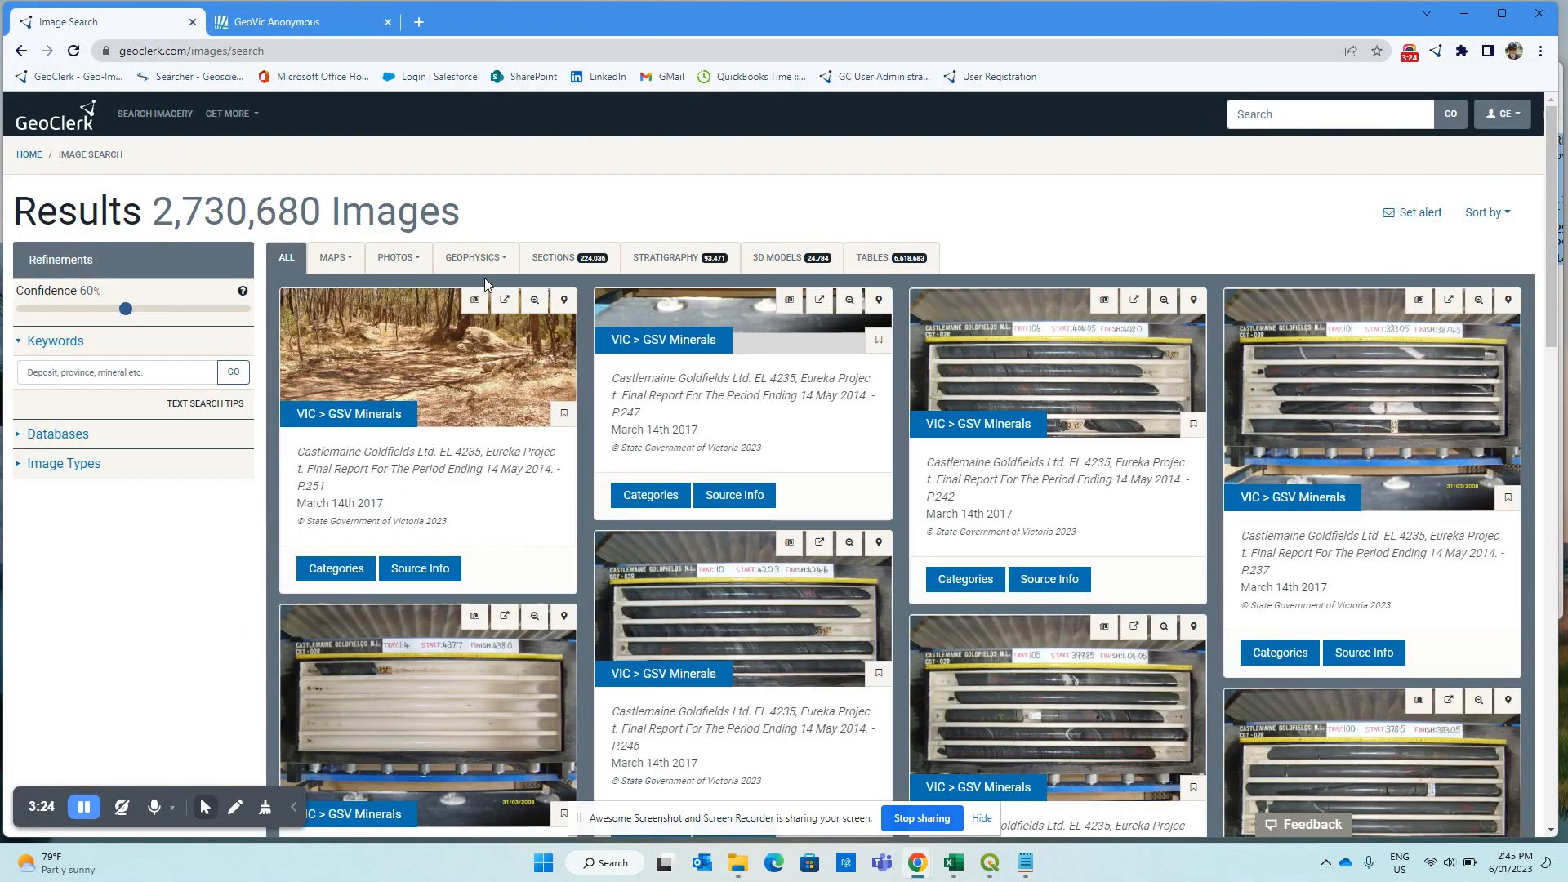
pyautogui.click(1501, 115)
pyautogui.click(1467, 161)
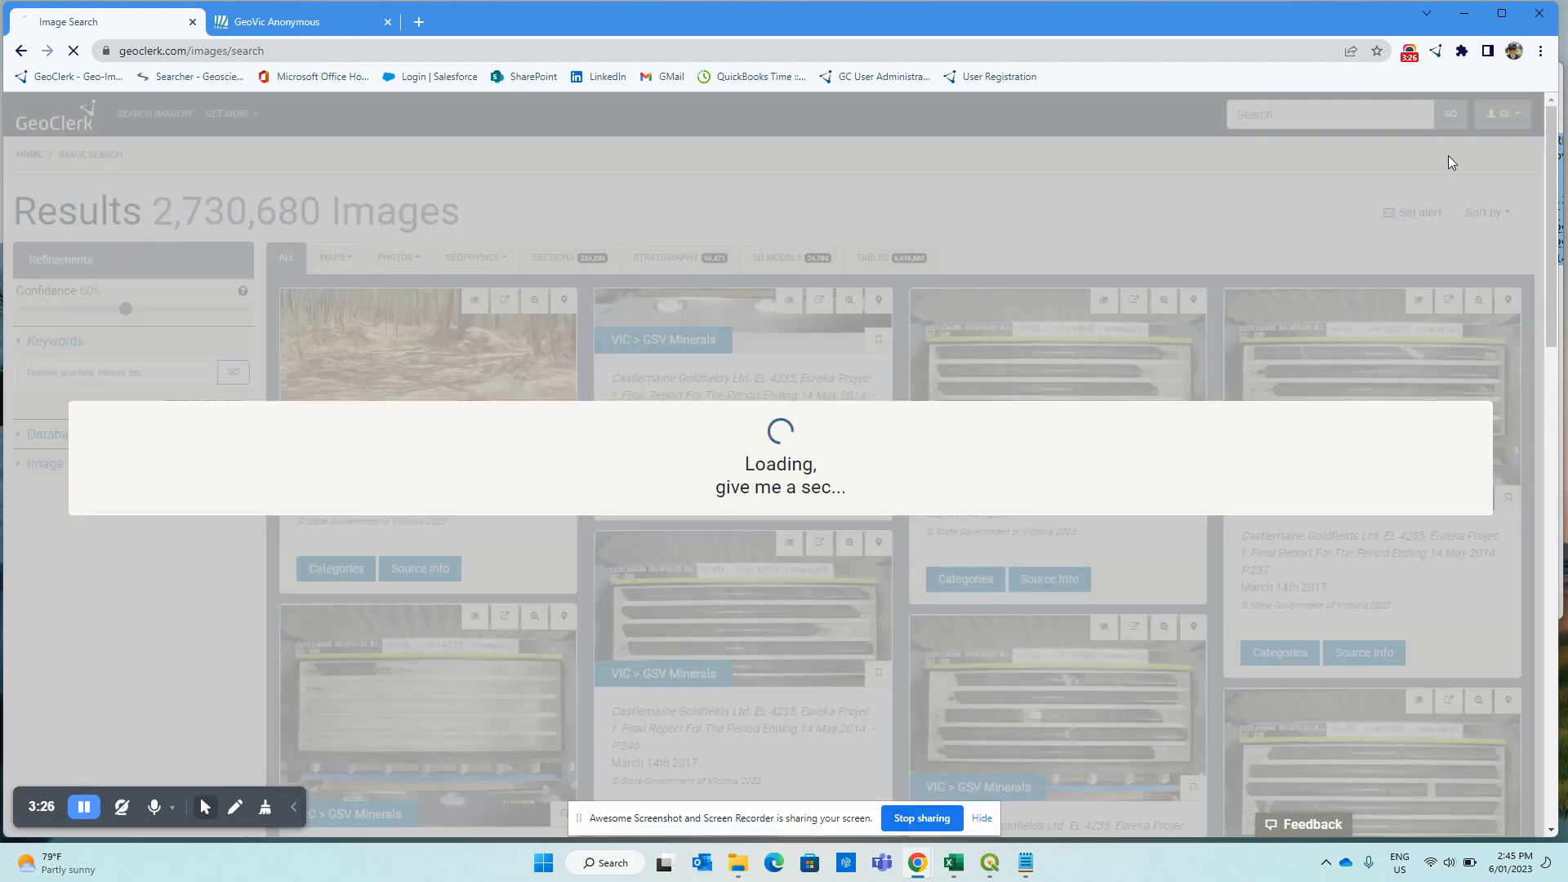
pyautogui.click(105, 776)
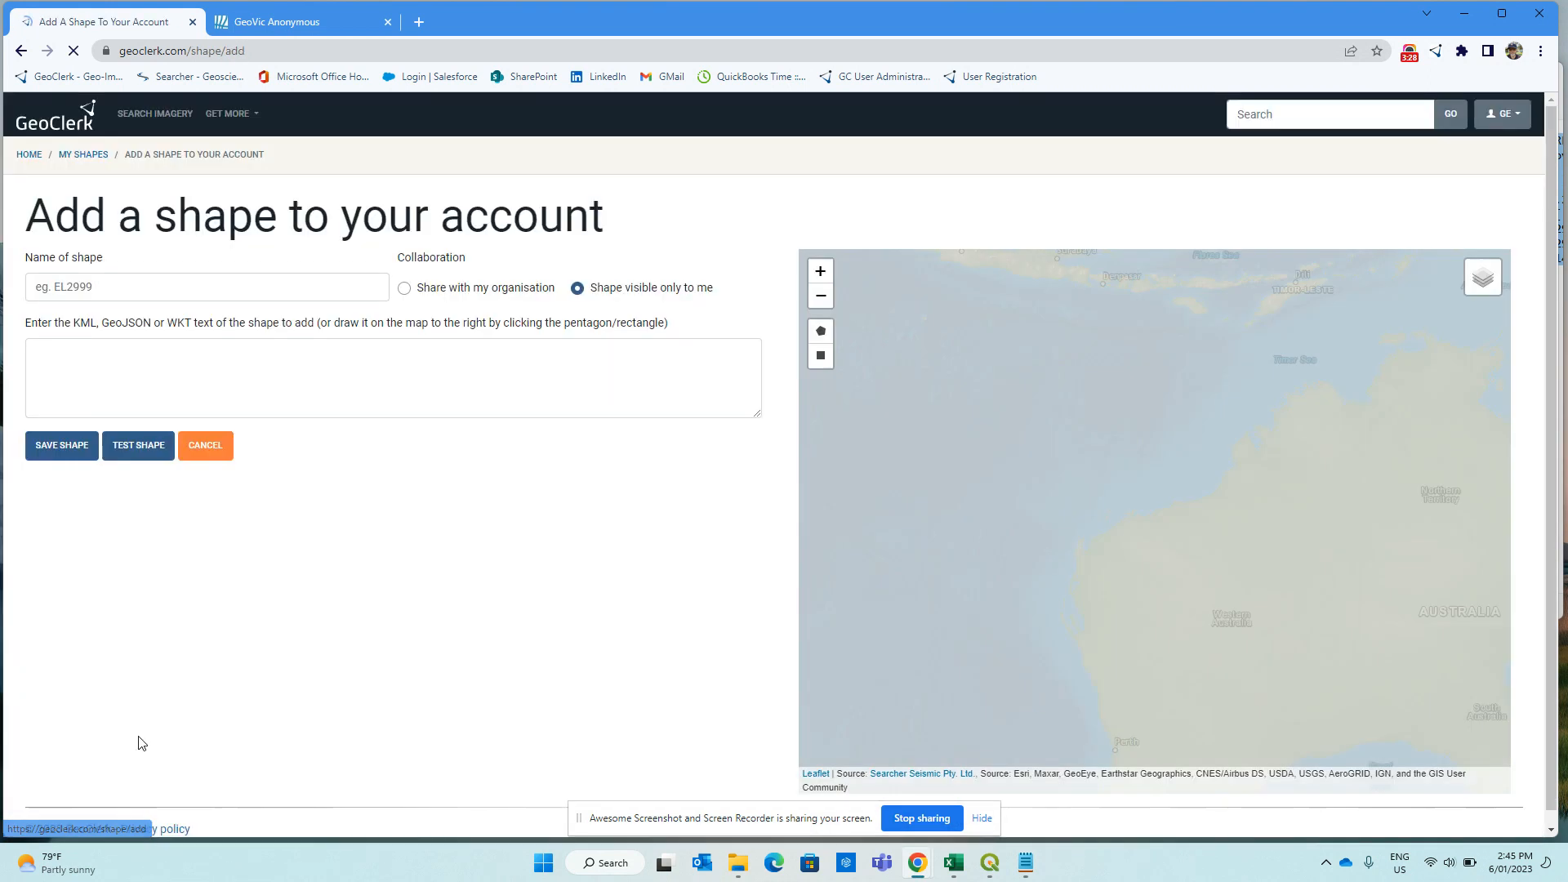
pyautogui.click(175, 365)
pyautogui.hotkey('ctrl', 'v')
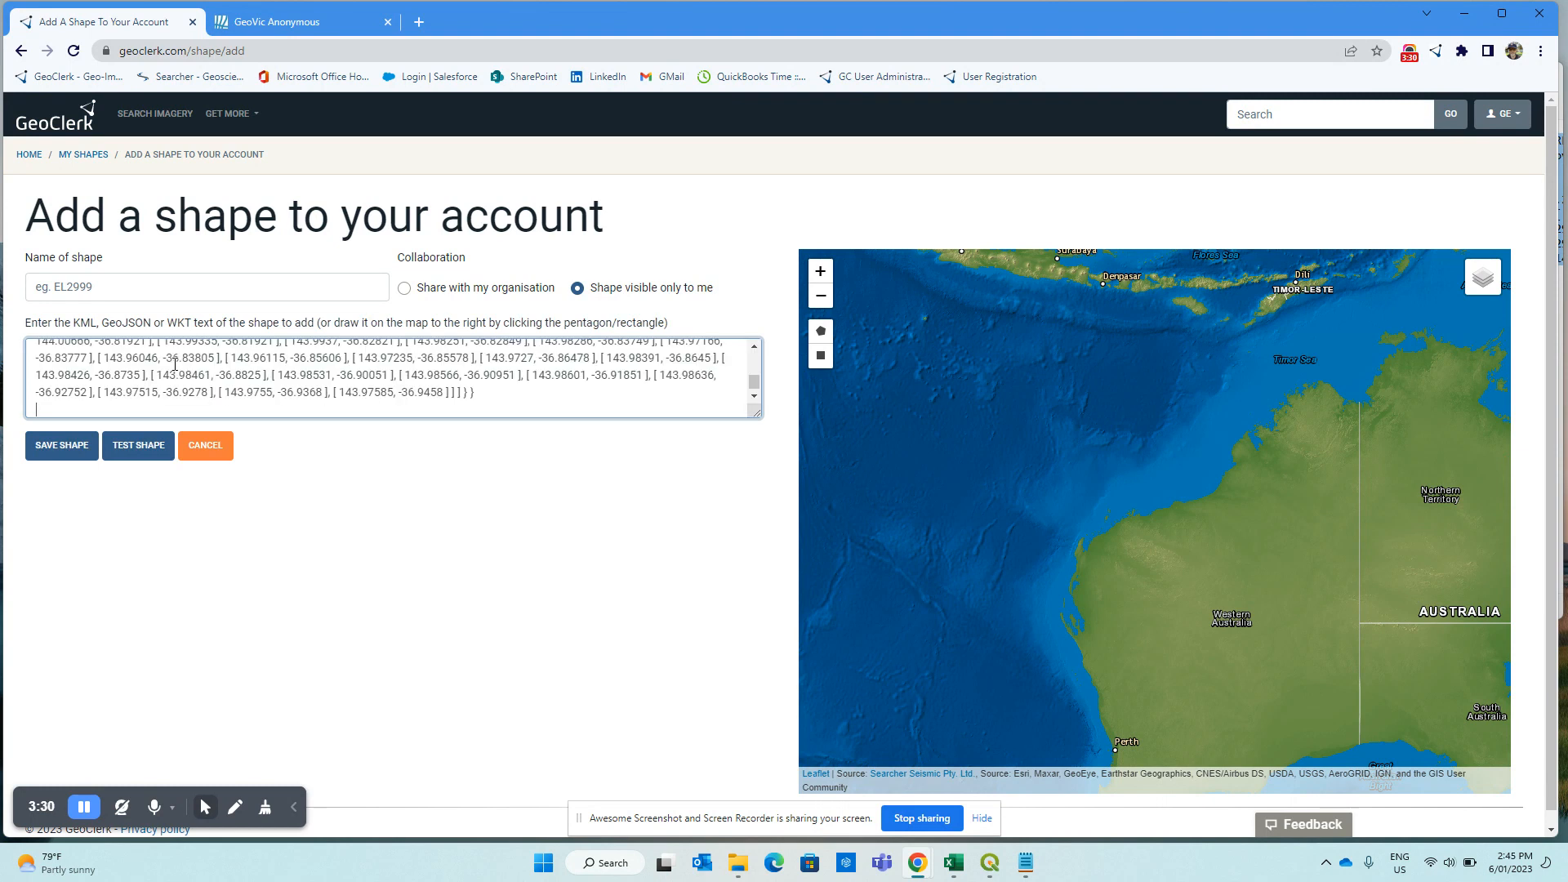
pyautogui.click(105, 289)
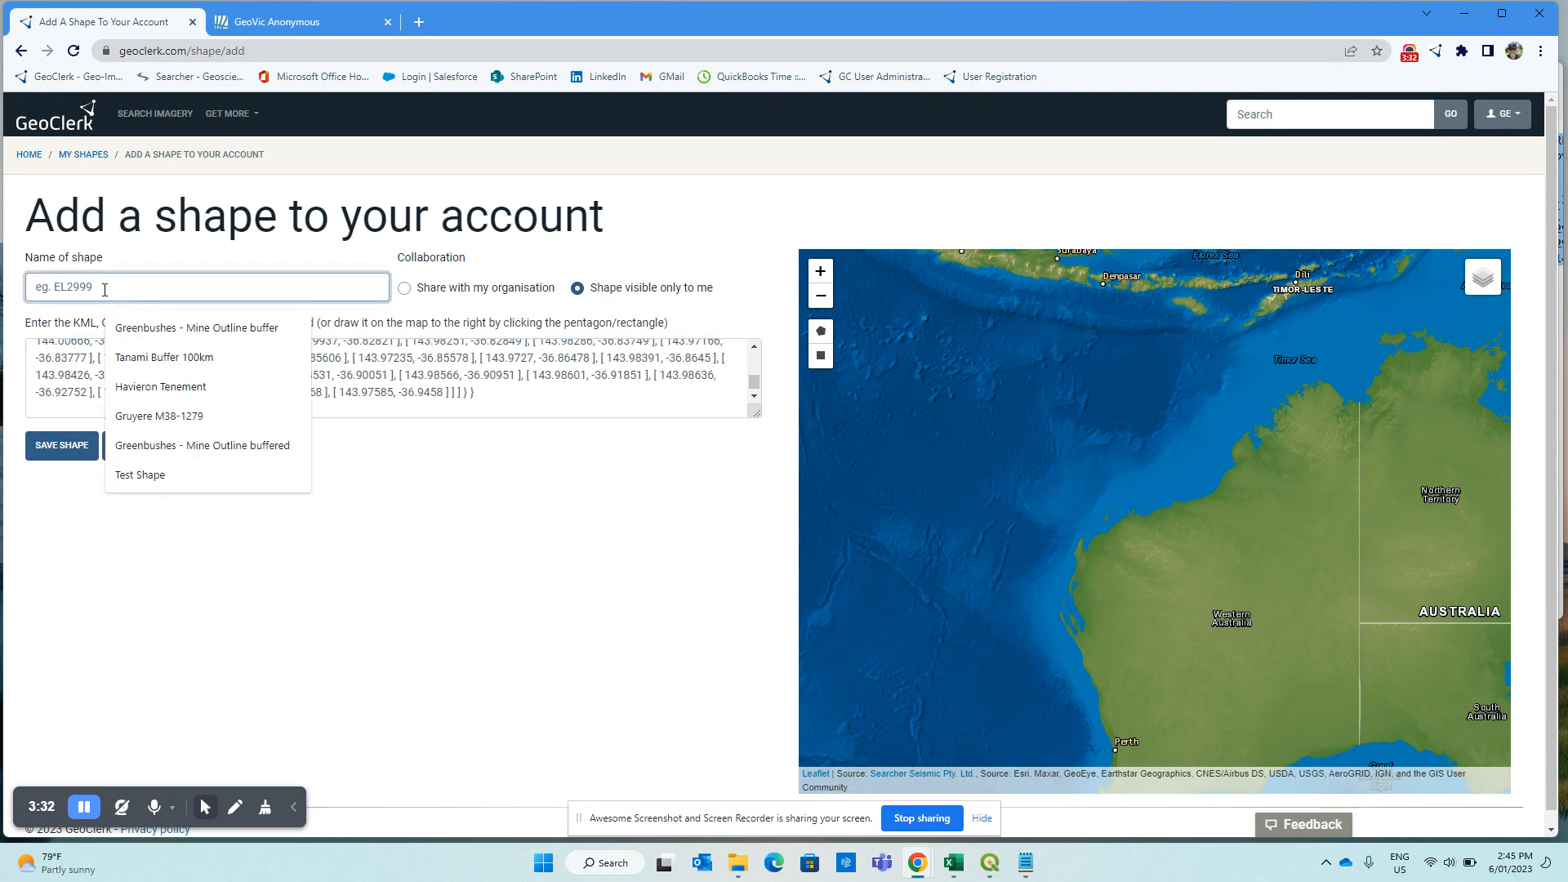
pyautogui.write('Vic Tenement')
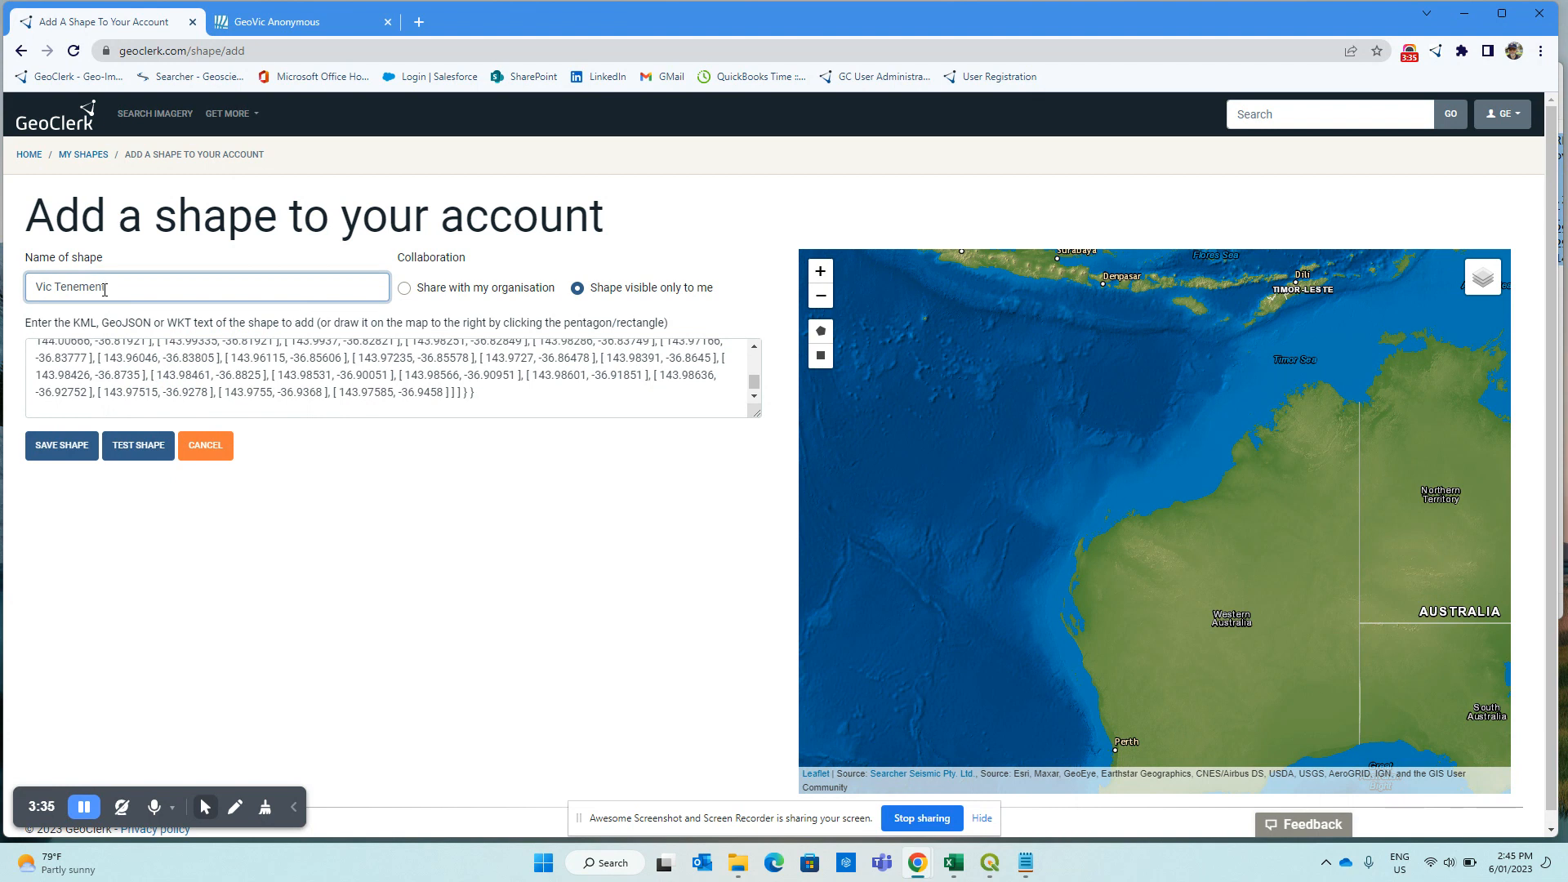
pyautogui.click(82, 446)
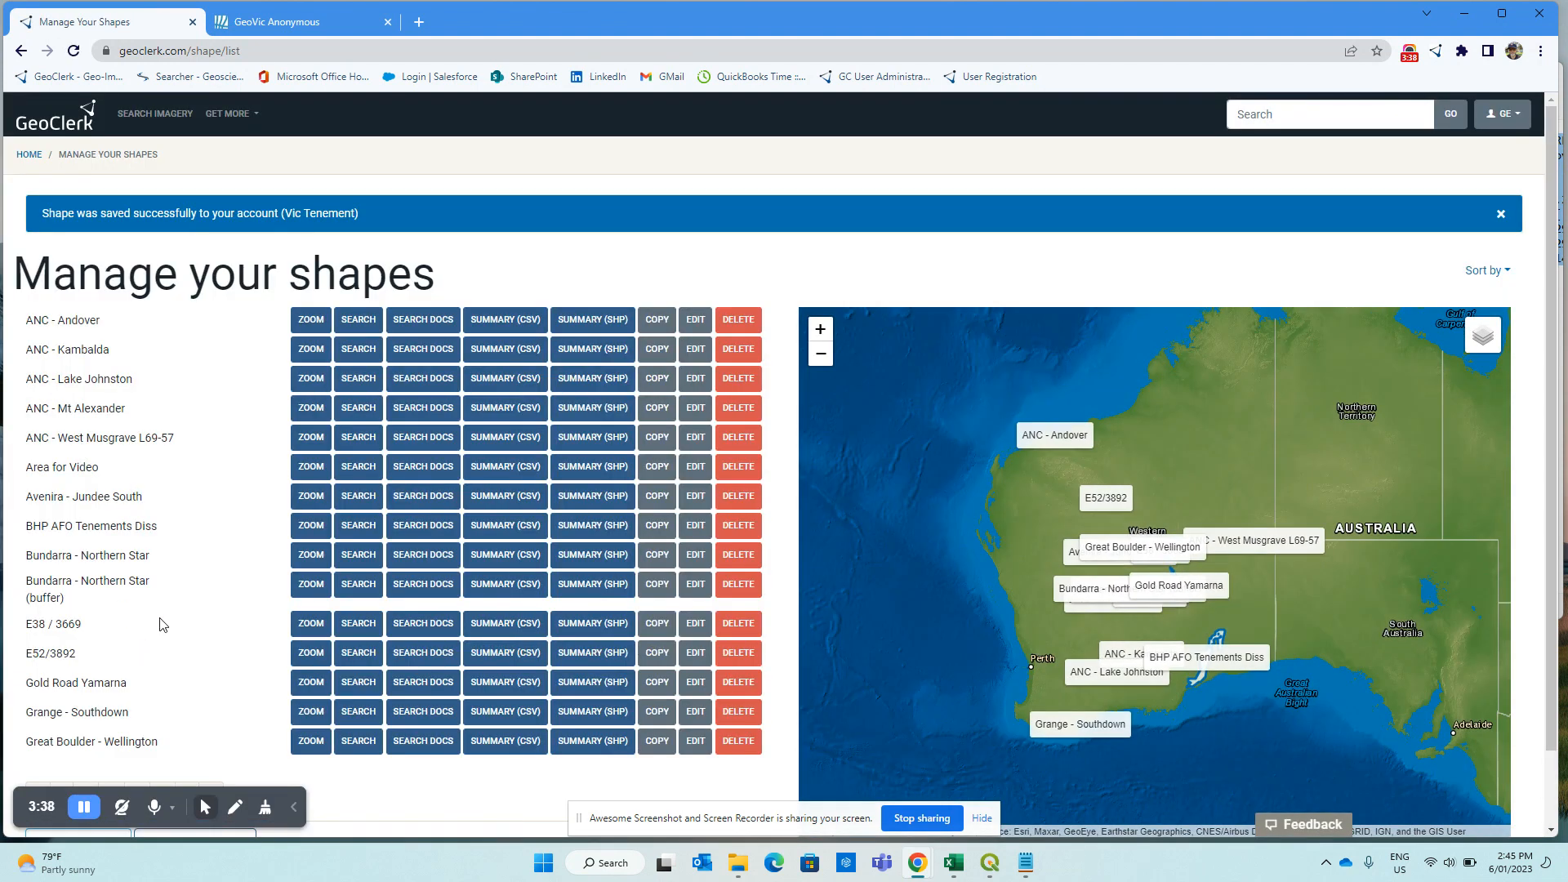
# On page 4 of saved shapes, zoom to Vic Tenement and search imagery inside it.
pyautogui.scroll(-1, 173, 661)
pyautogui.click(163, 709)
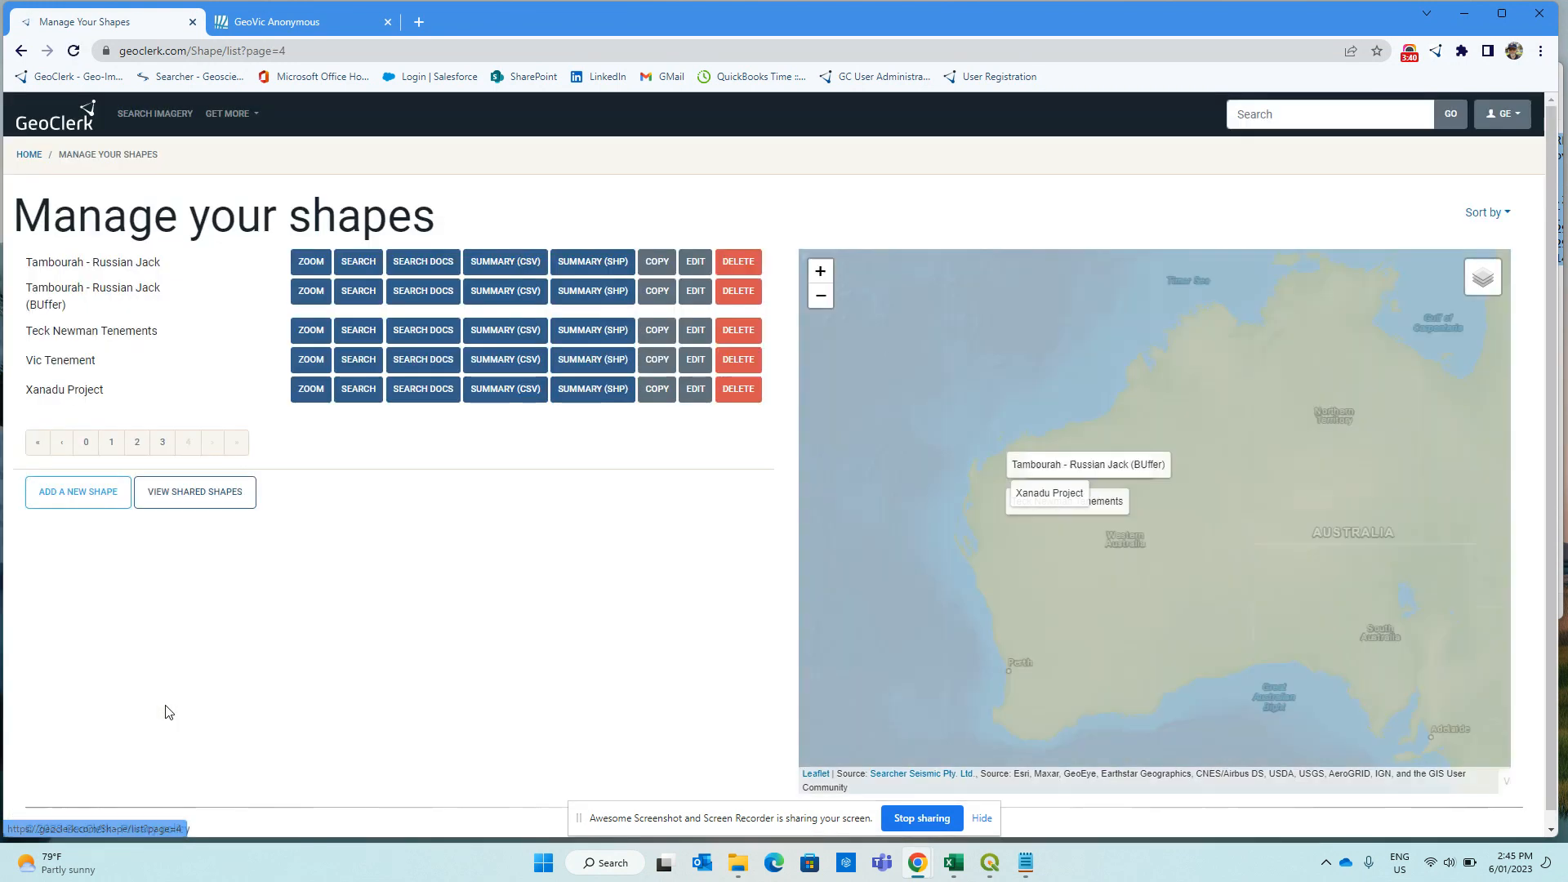
pyautogui.click(311, 360)
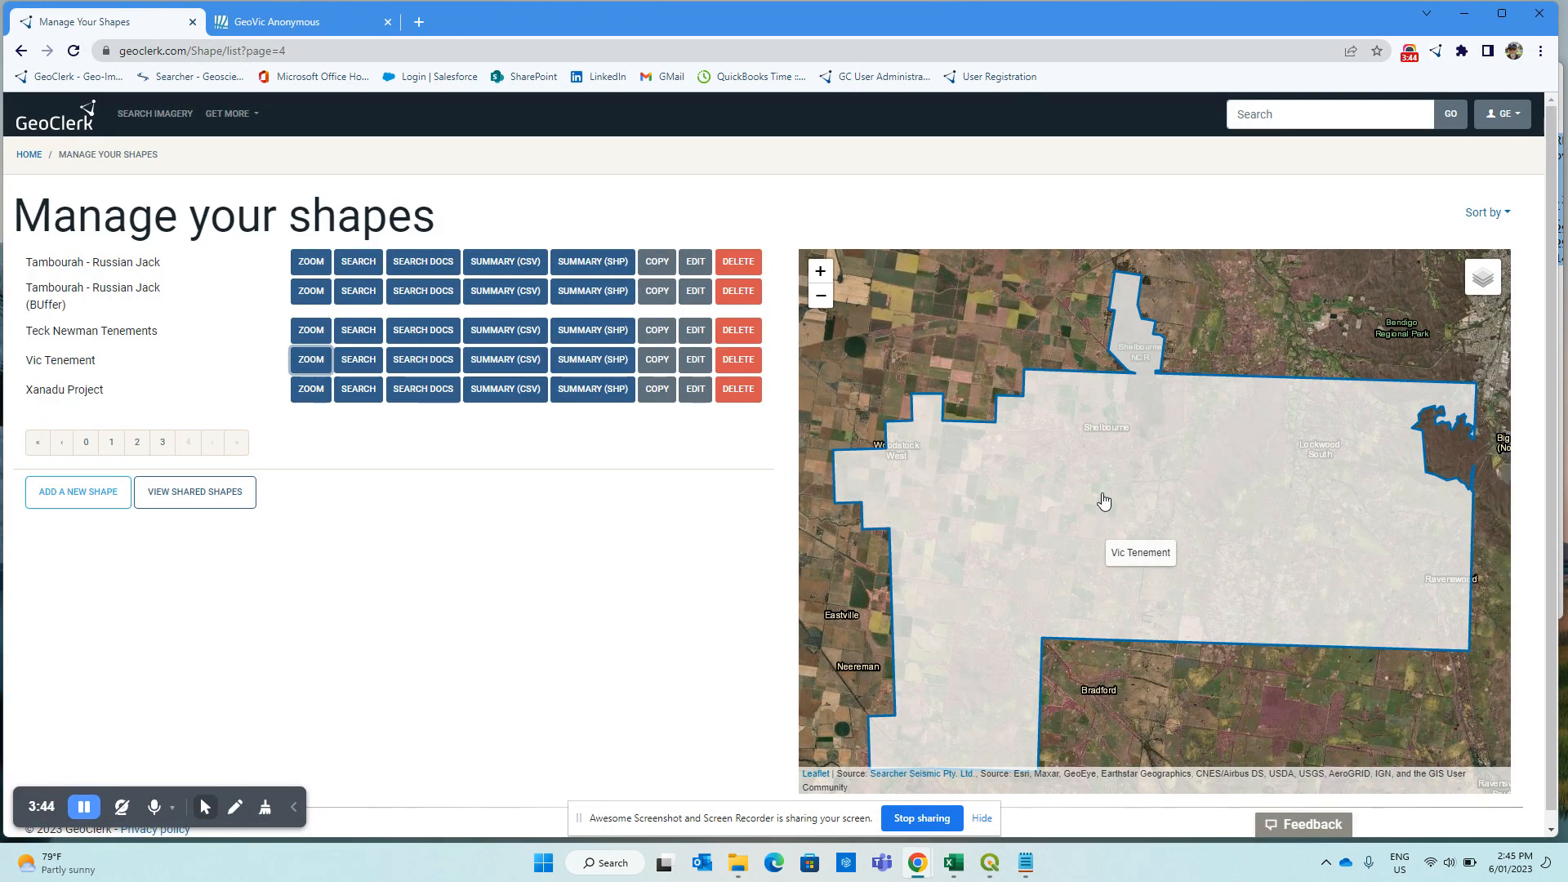
pyautogui.click(350, 364)
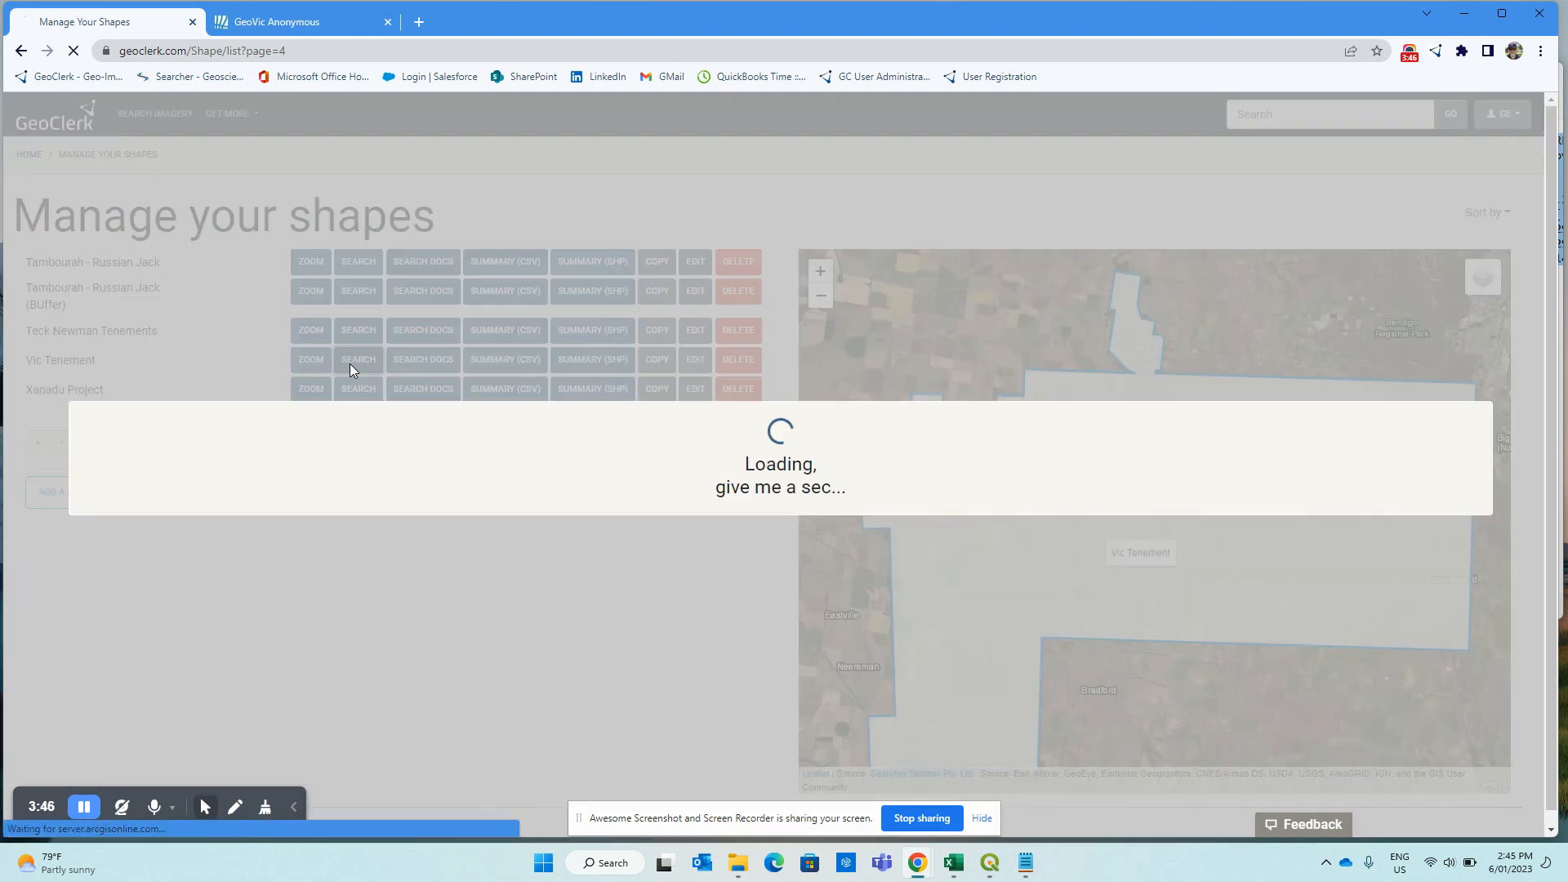